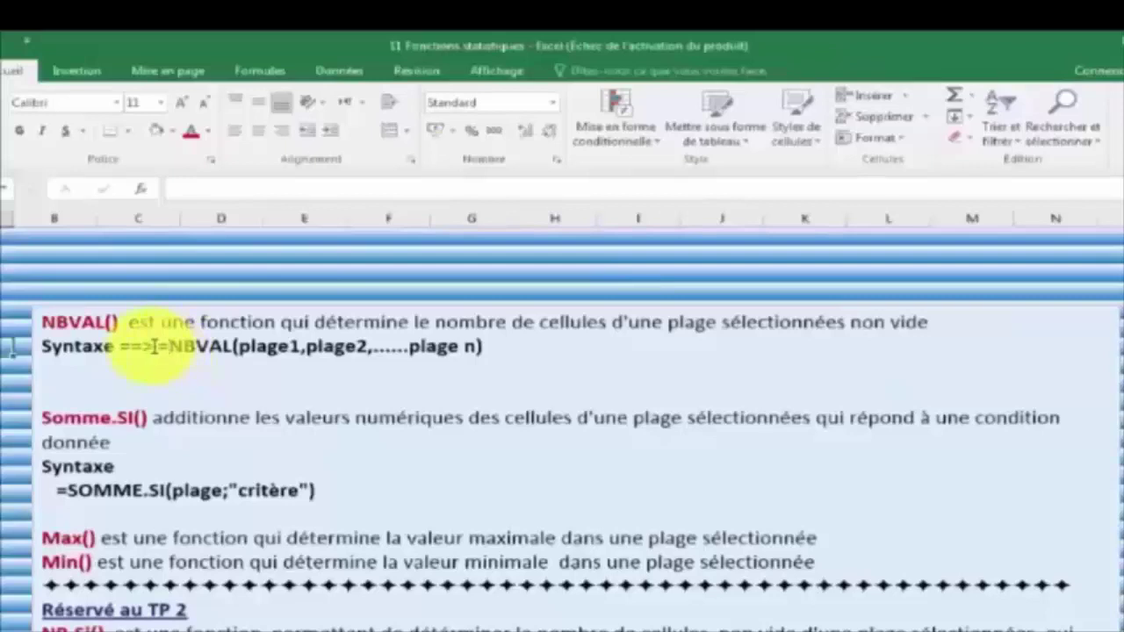
# Highlight the NBVAL syntax =NBVAL(plage1,plage2,......plage n) in the definitions text to examine it.
pyautogui.moveTo(154, 347); pyautogui.dragTo(284, 346)
pyautogui.click(264, 395)
pyautogui.moveTo(162, 349); pyautogui.dragTo(471, 353)
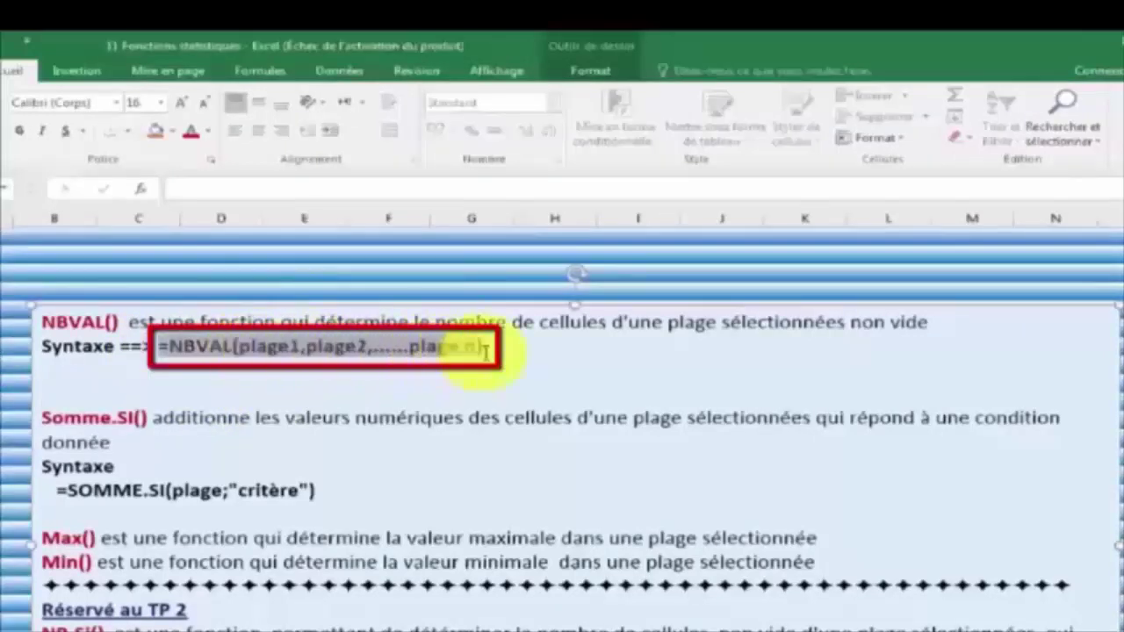
pyautogui.click(308, 382)
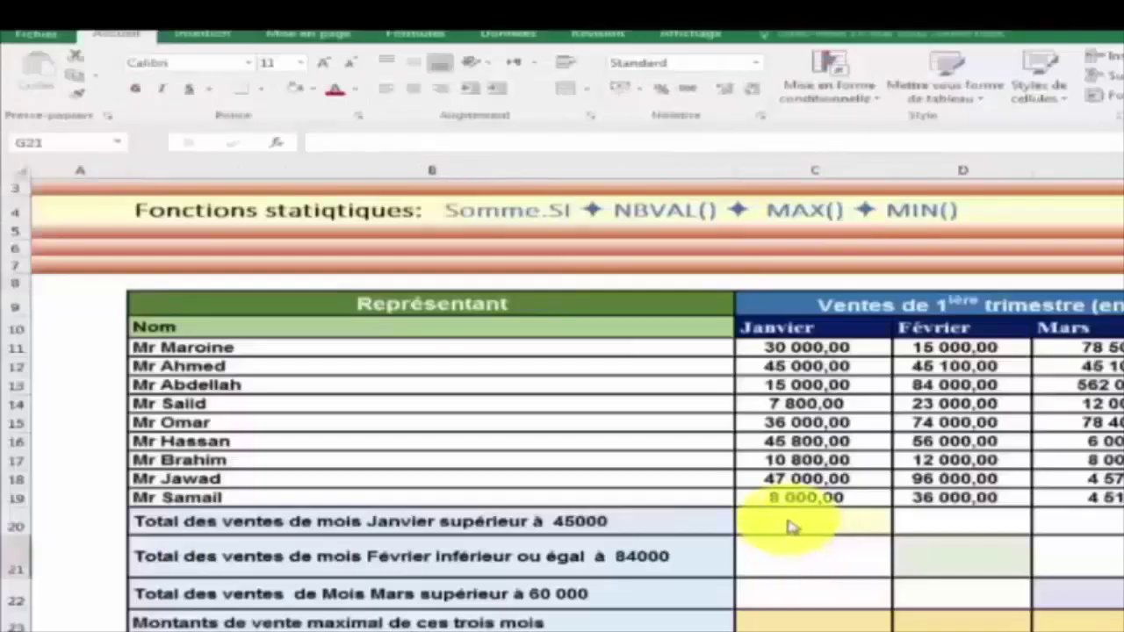
# Examine the exercise table's function list and the result cells for the January, February and March conditional totals.
pyautogui.click(790, 527)
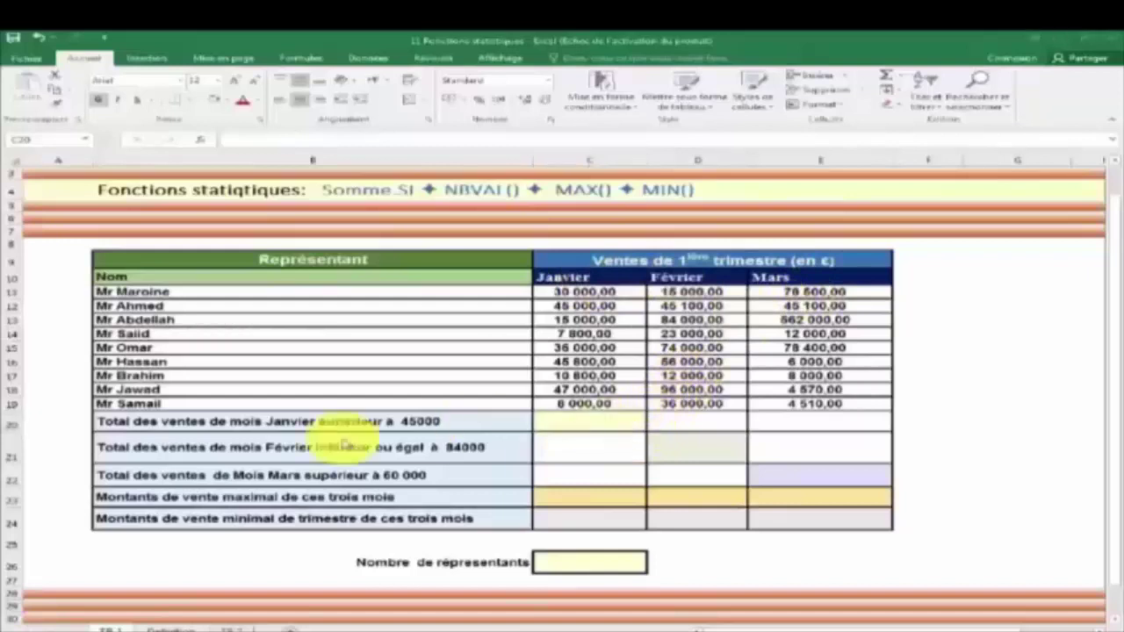
pyautogui.click(769, 214)
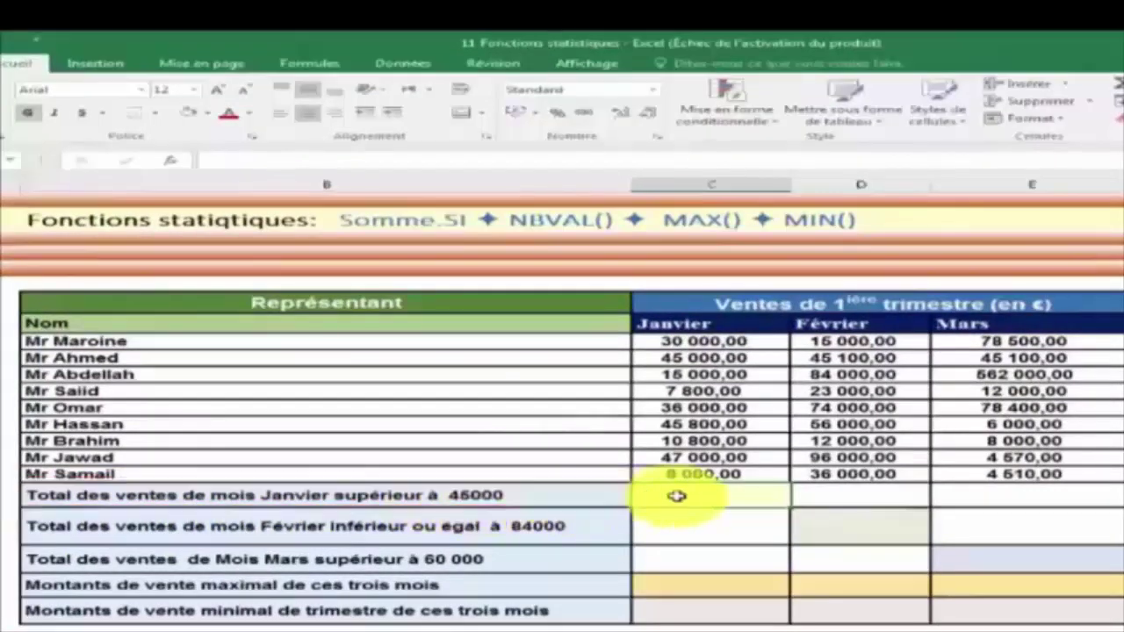
pyautogui.click(841, 498)
pyautogui.click(741, 491)
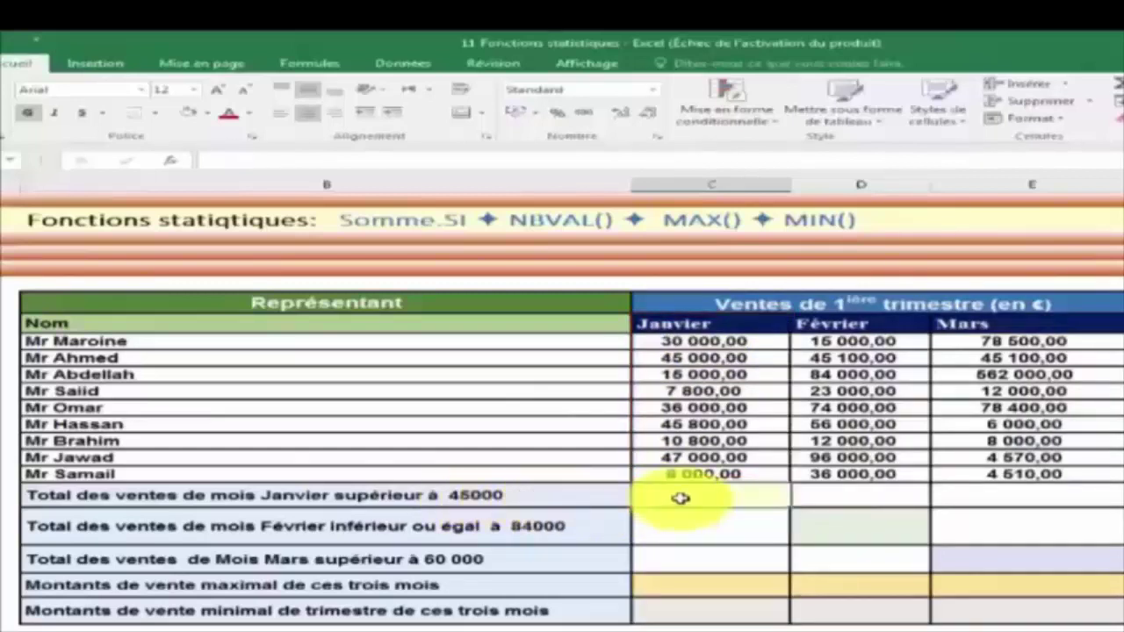
pyautogui.click(809, 521)
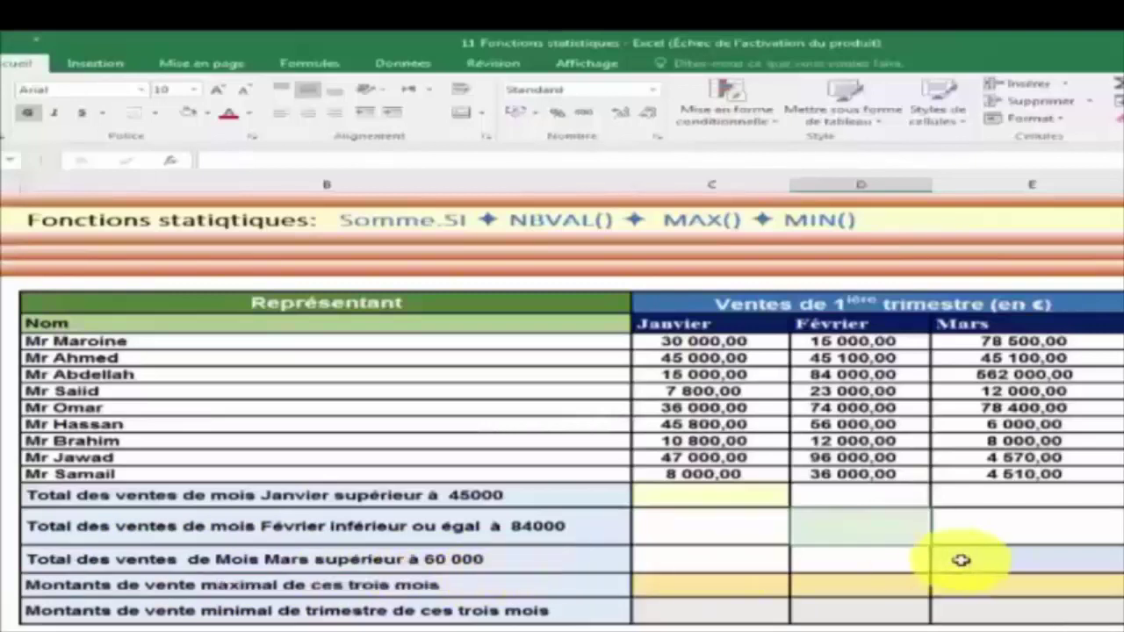
pyautogui.click(976, 560)
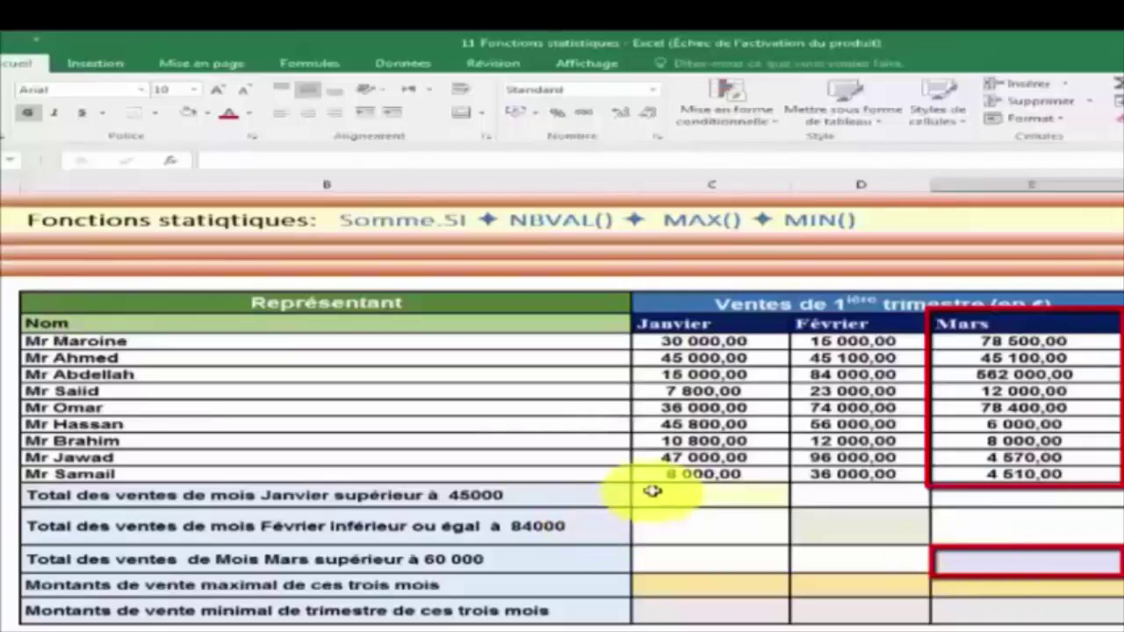
pyautogui.click(536, 246)
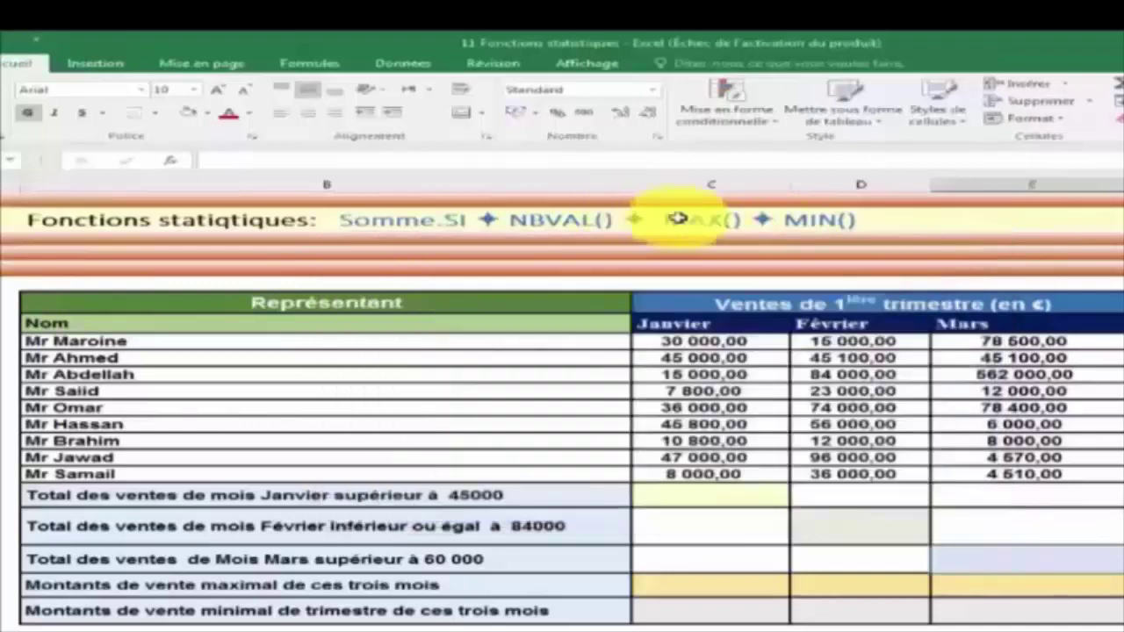
# Start a SOMME.SI formula in C20 for the January total, with the January sales C11:C19 as its range.
pyautogui.click(692, 494)
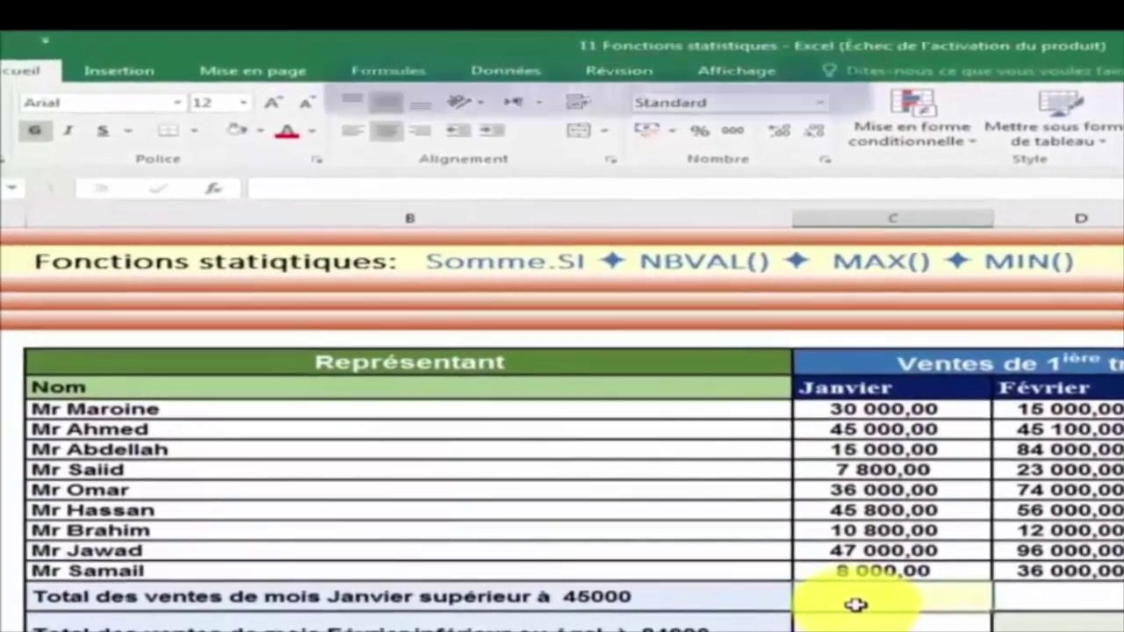
pyautogui.write('=')
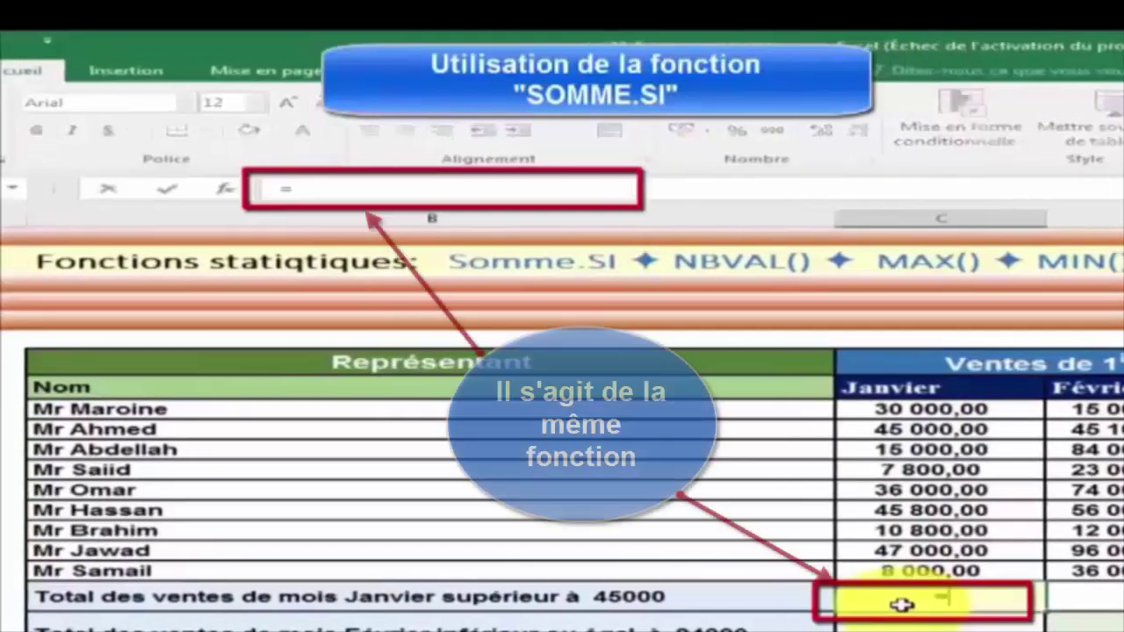
pyautogui.write('so')
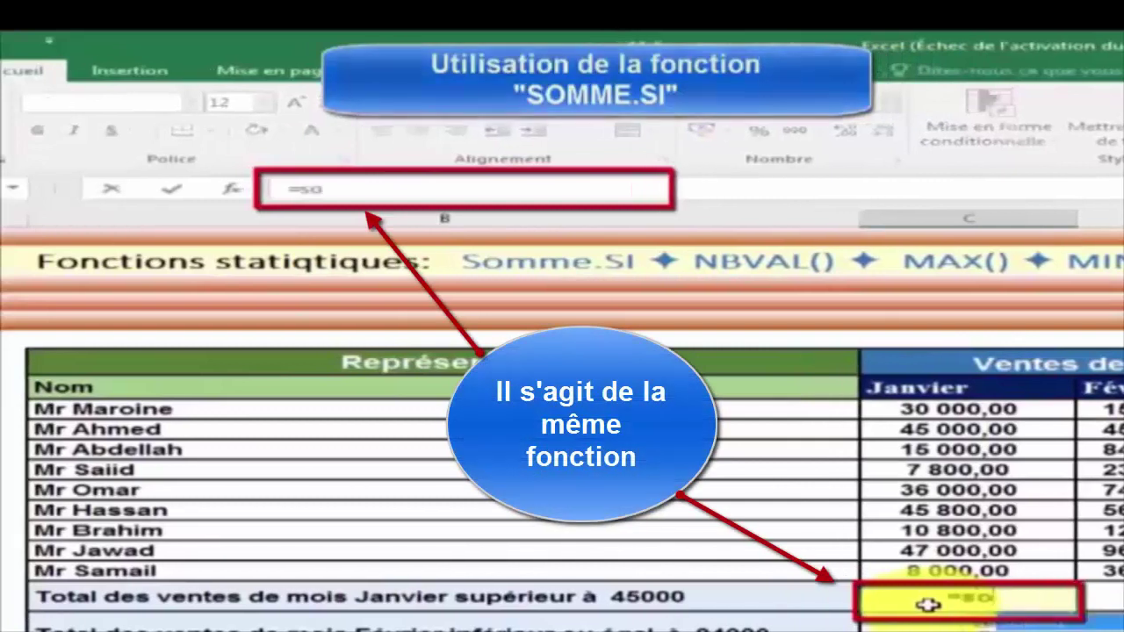
pyautogui.write('mme')
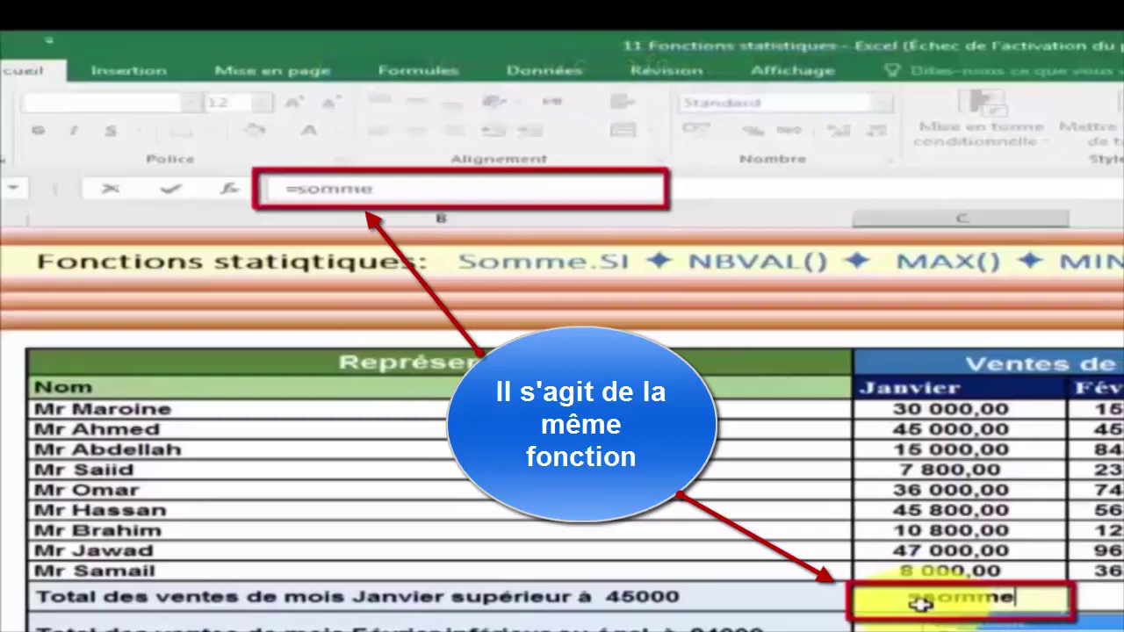
pyautogui.write('.si(')
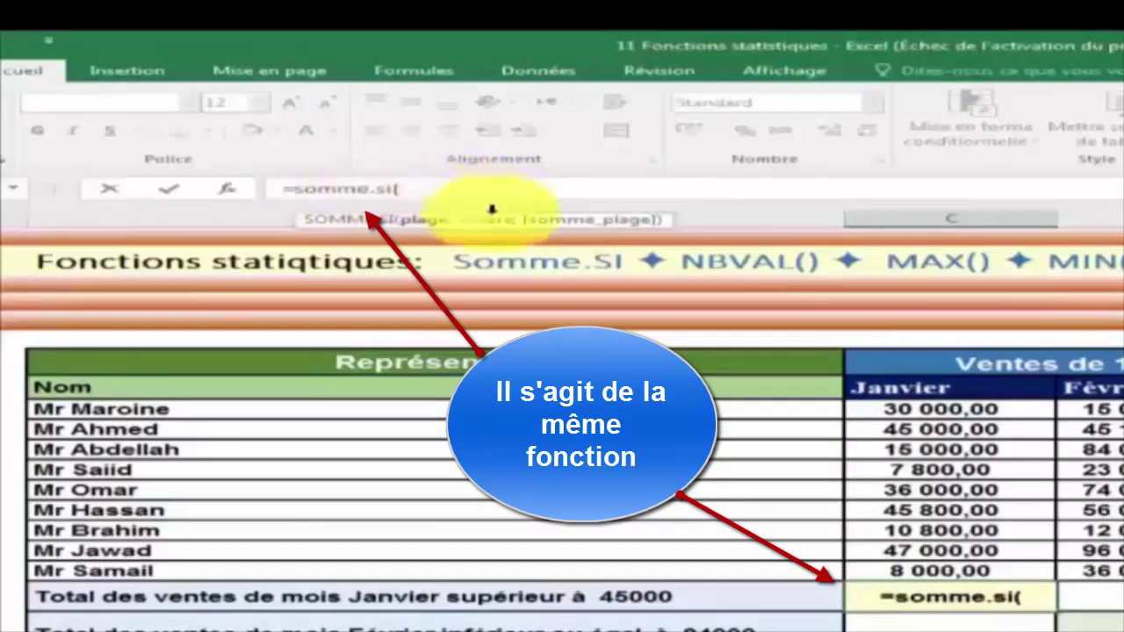
pyautogui.click(964, 414)
pyautogui.moveTo(965, 414); pyautogui.dragTo(953, 569)
pyautogui.write(';')
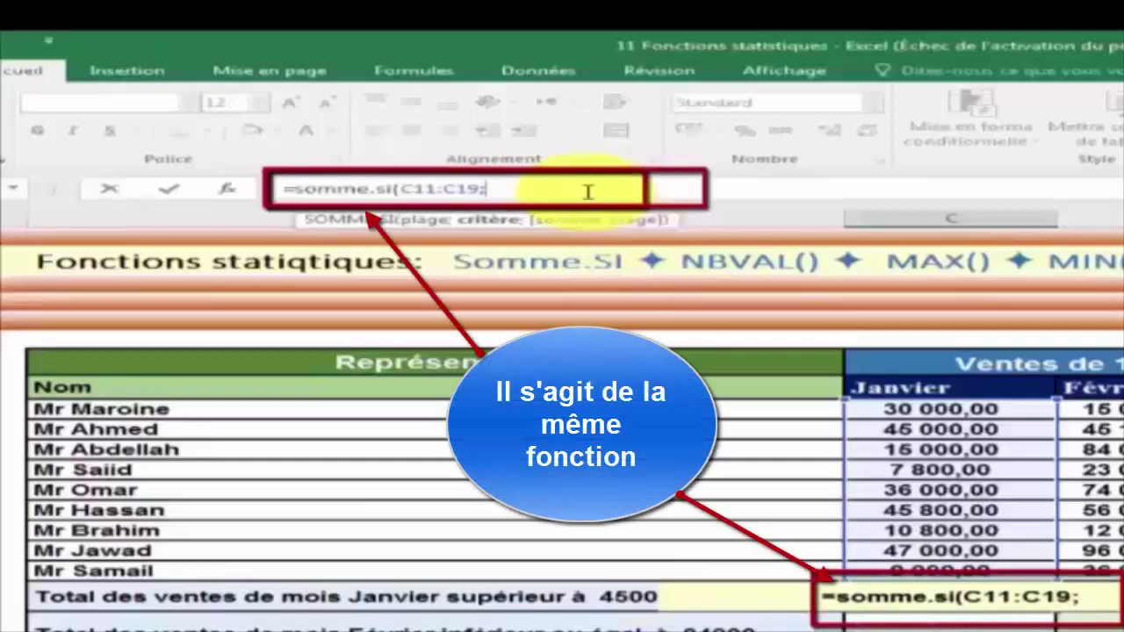
# Complete the January total formula with the criterion ">45000" and enter it in C20.
pyautogui.write('"')
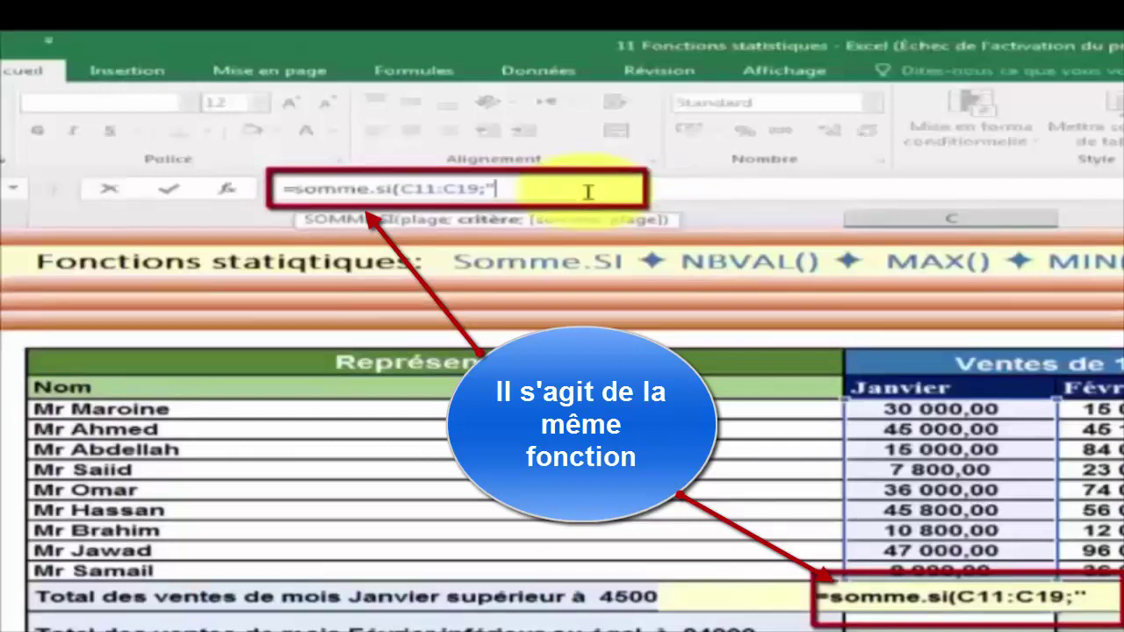
pyautogui.write('>')
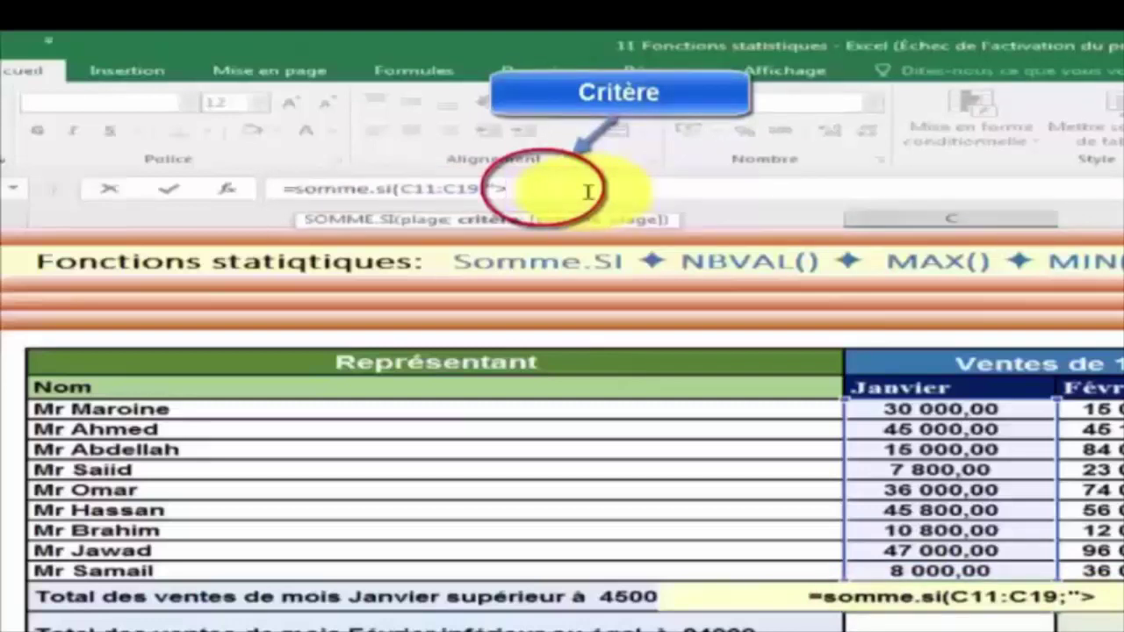
pyautogui.write('45')
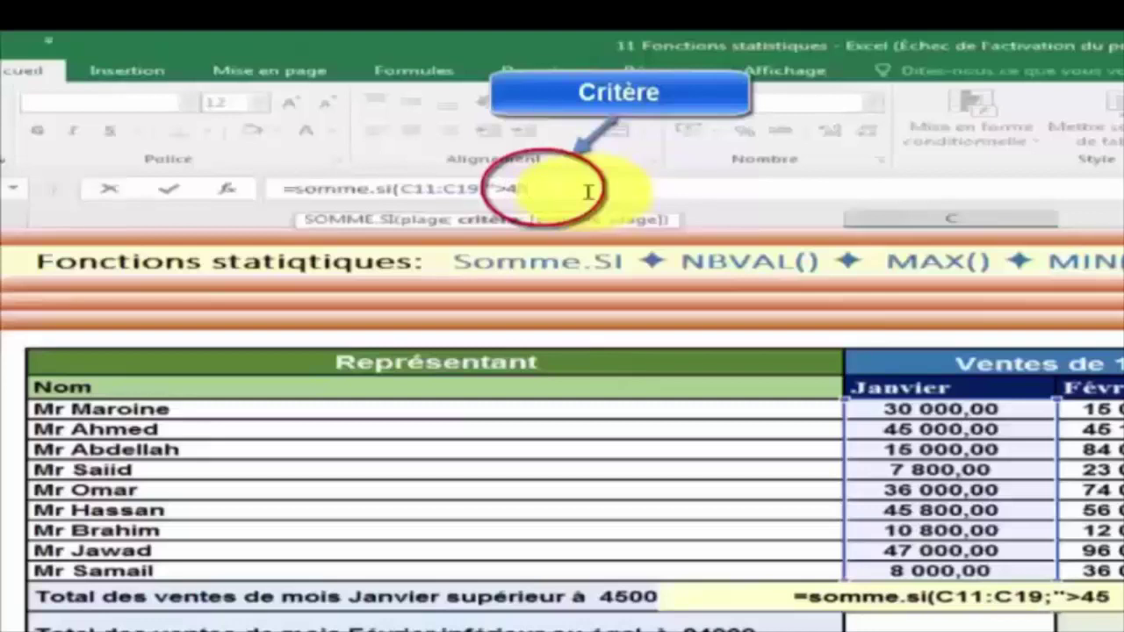
pyautogui.write('000')
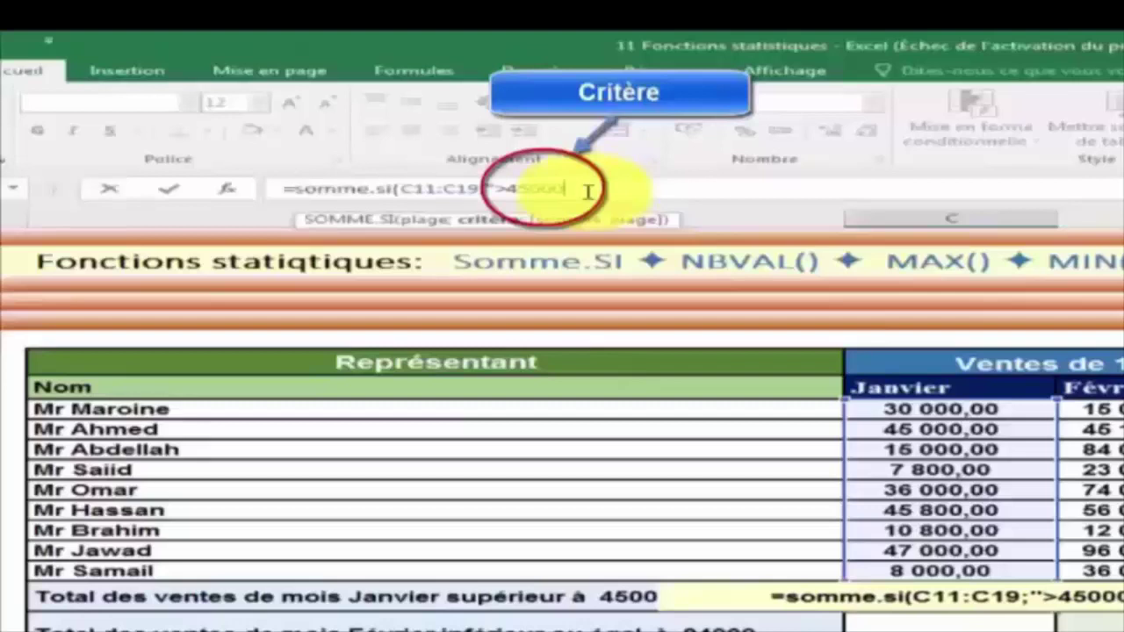
pyautogui.write('"')
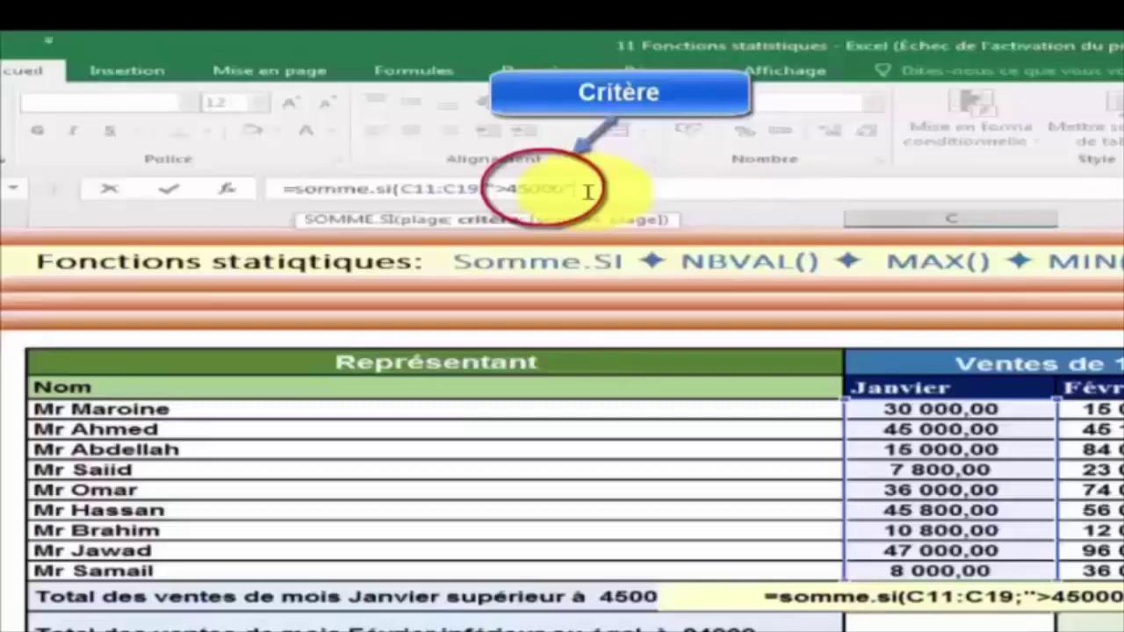
pyautogui.write(';')
pyautogui.press('BackSpace')
pyautogui.write(')')
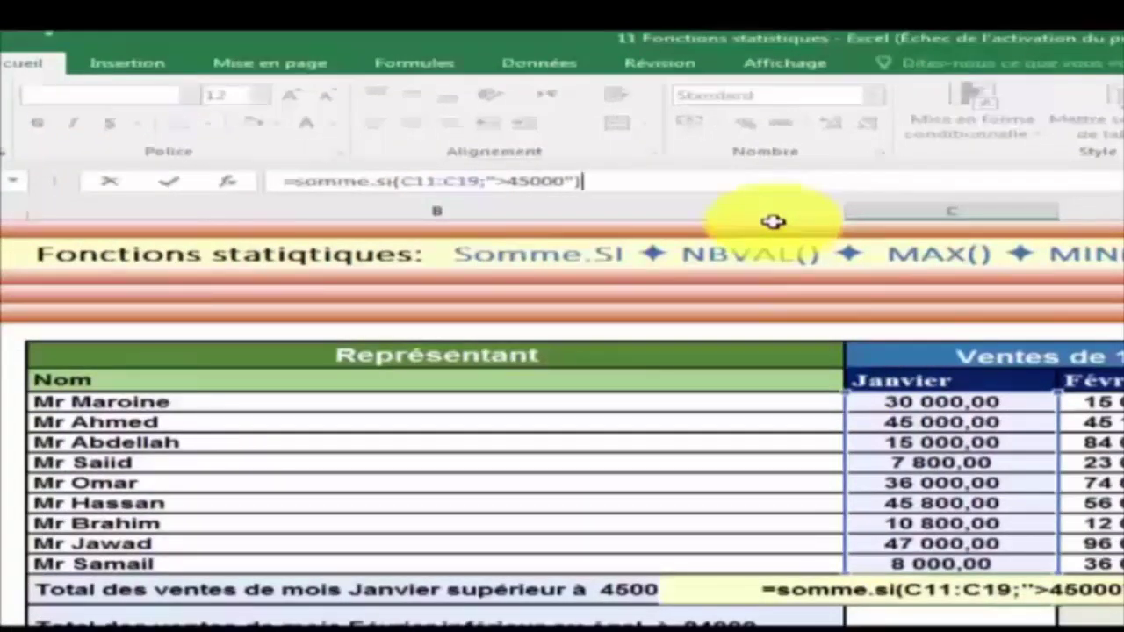
pyautogui.press('Return')
pyautogui.click(931, 591)
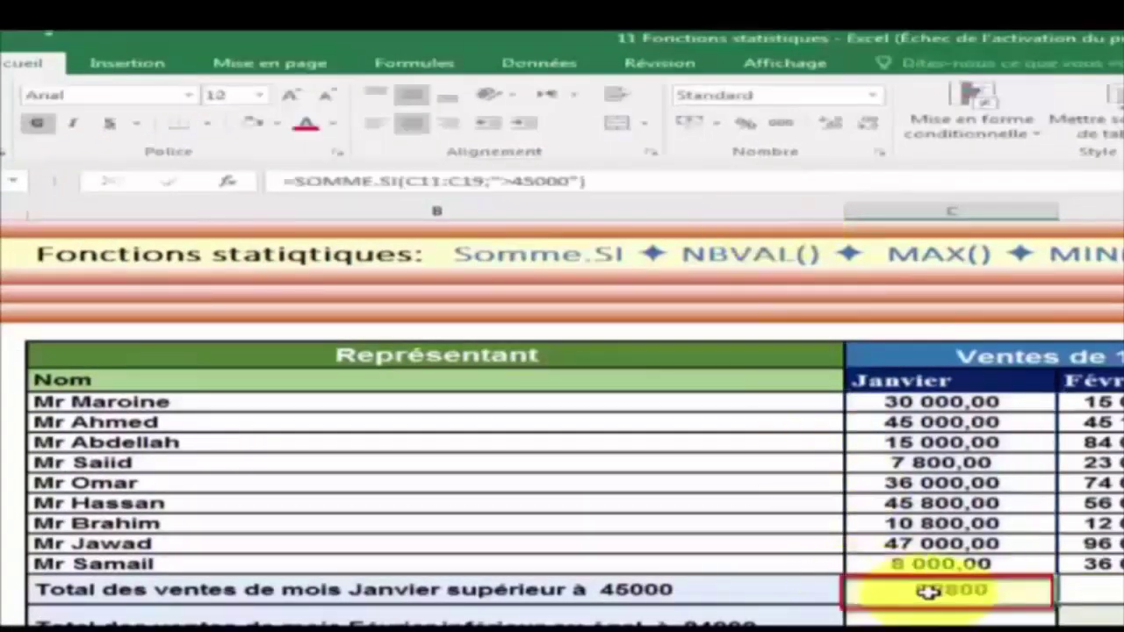
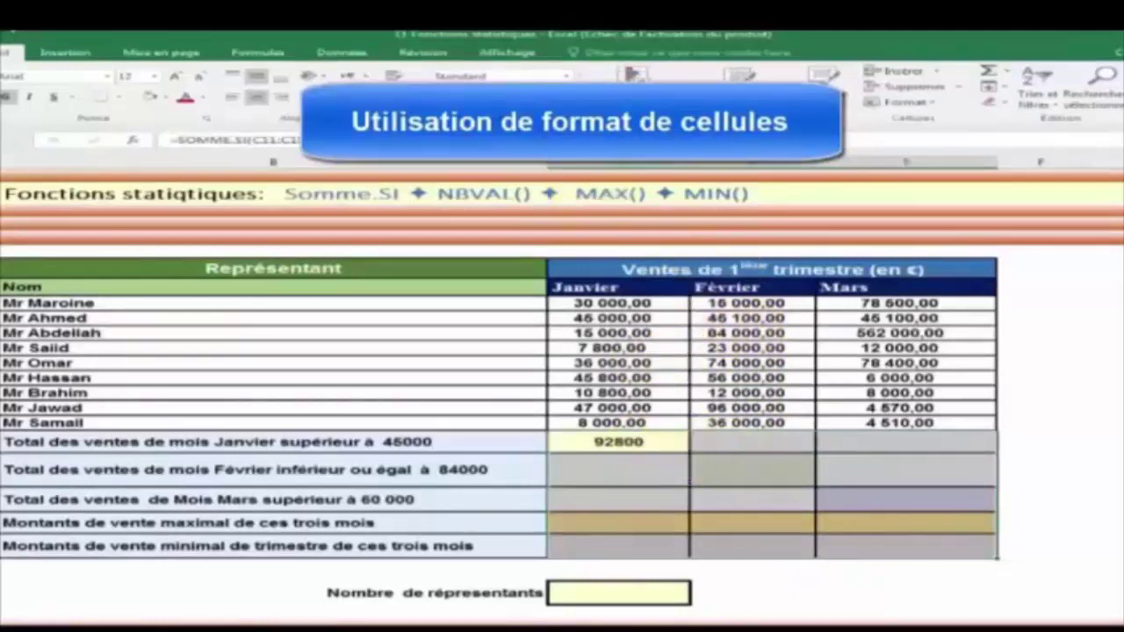
# Format the selected result cells C20:E24 as Monétaire with two decimals and no currency symbol, and dismiss the Windows colour scheme message.
pyautogui.rightClick(725, 468)
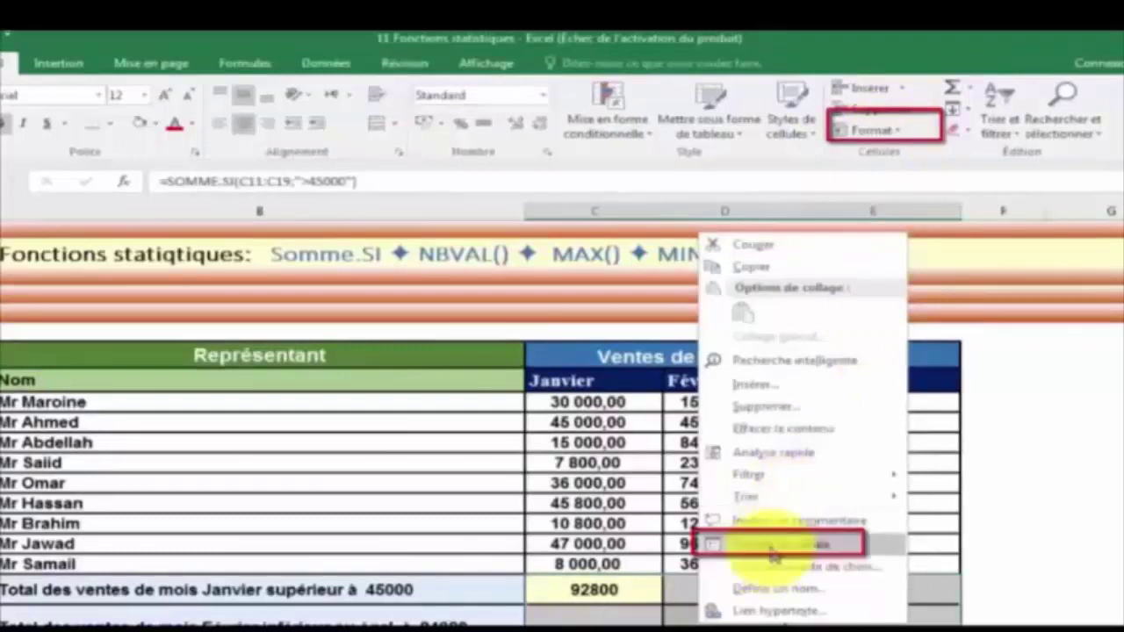
pyautogui.click(773, 551)
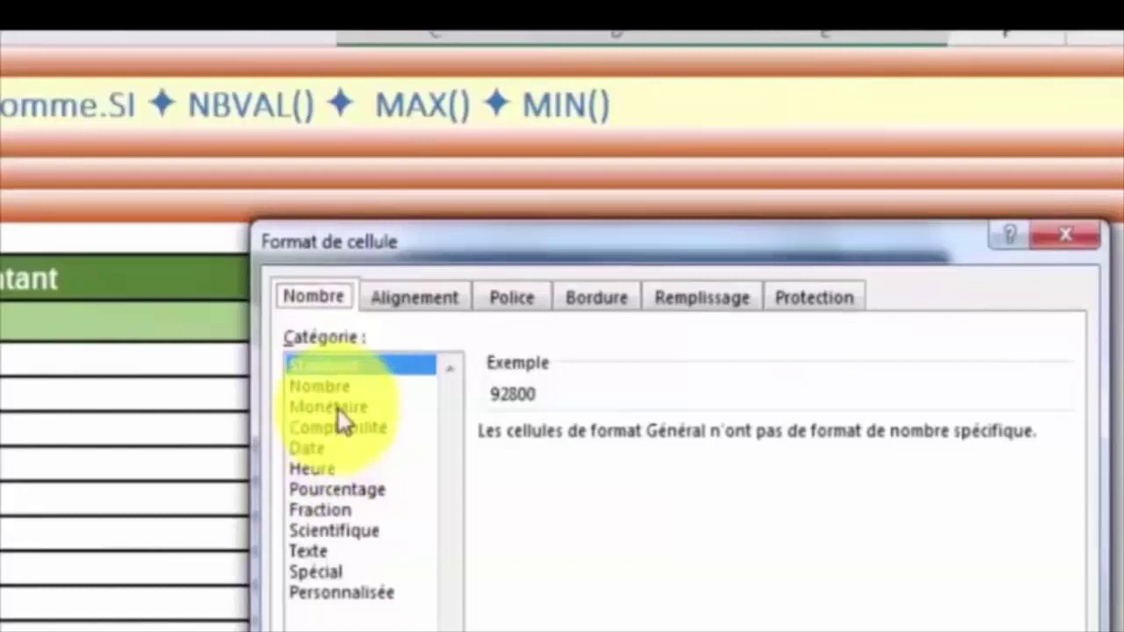
pyautogui.click(338, 409)
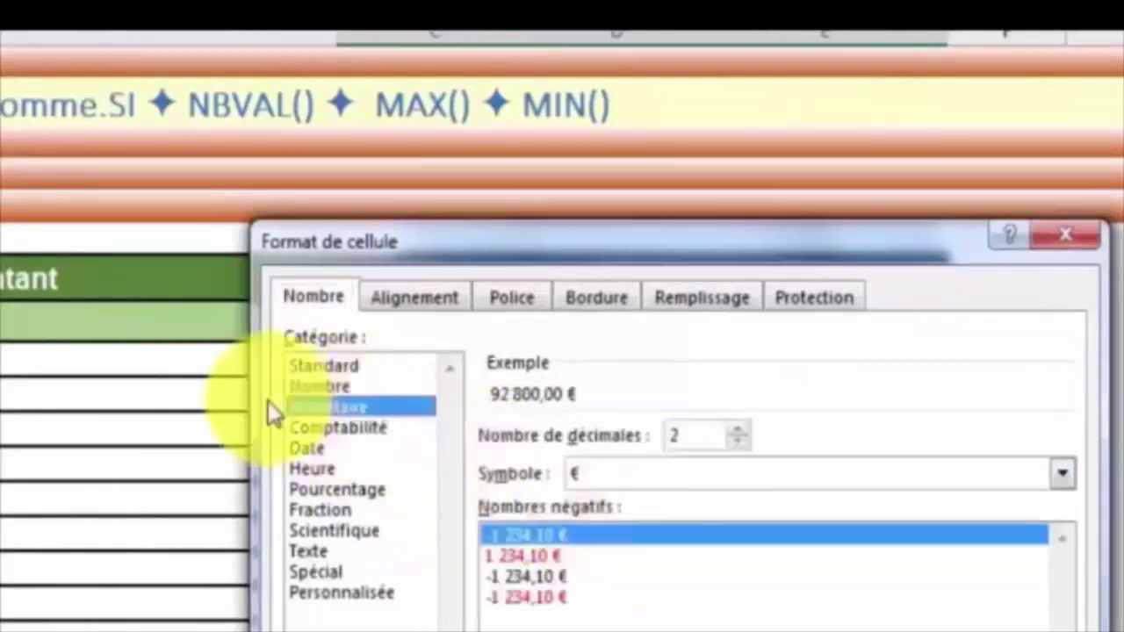
pyautogui.click(633, 476)
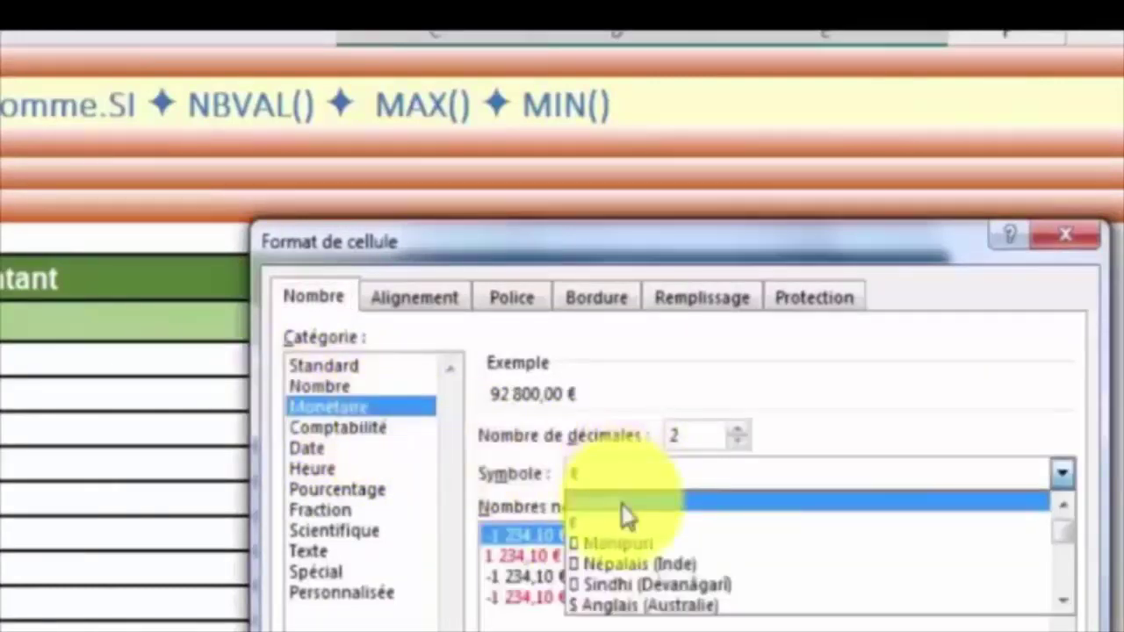
pyautogui.click(621, 502)
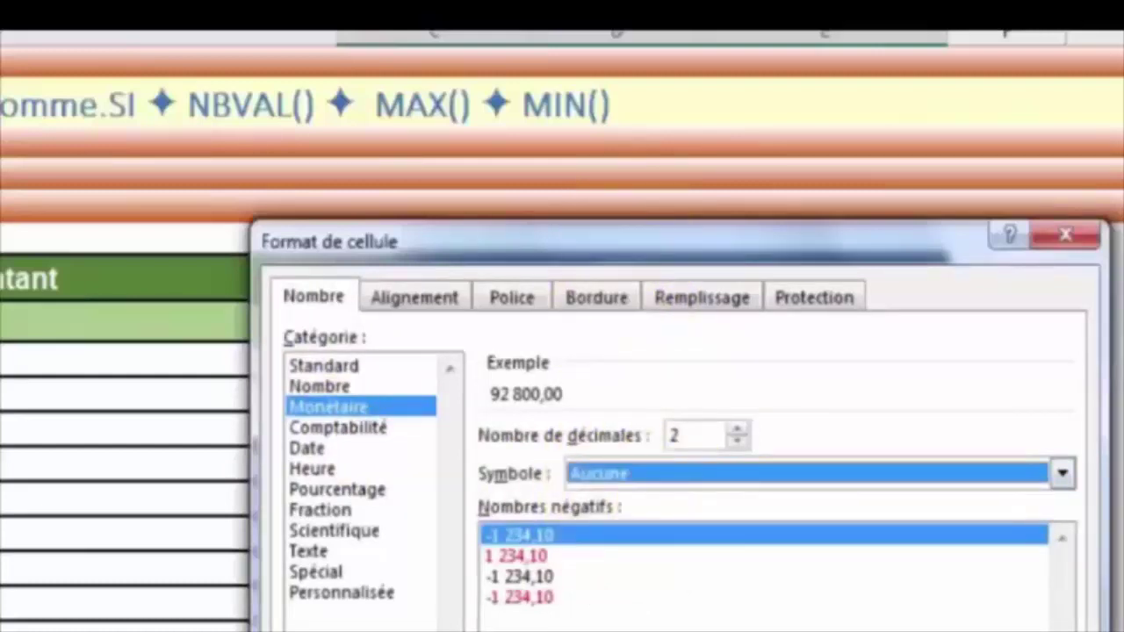
pyautogui.click(786, 567)
pyautogui.click(665, 441)
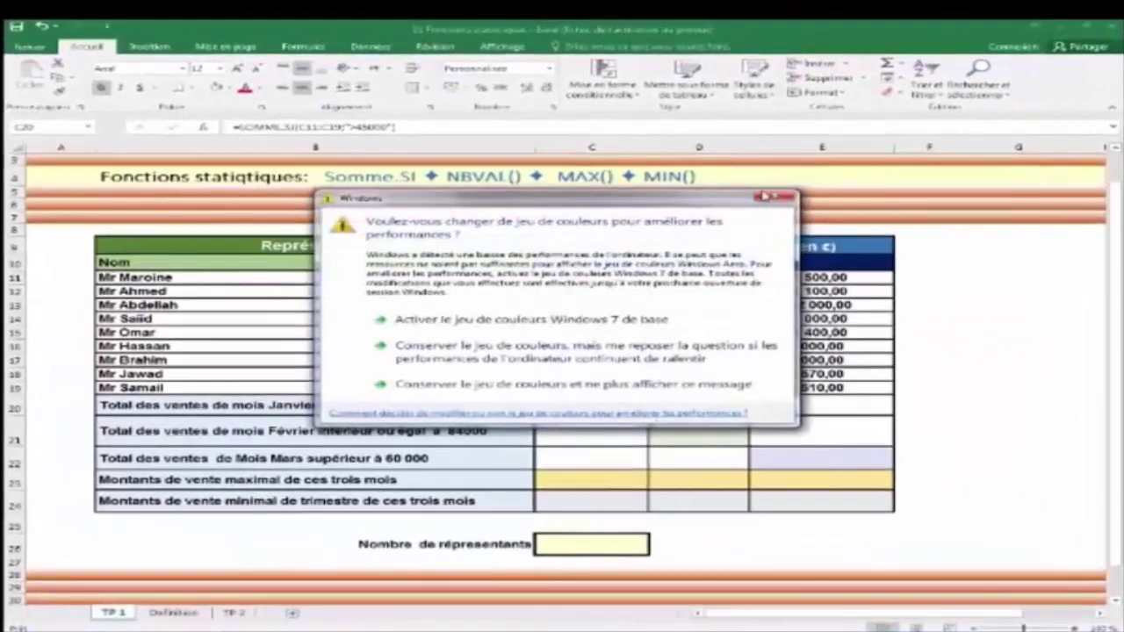
pyautogui.click(773, 197)
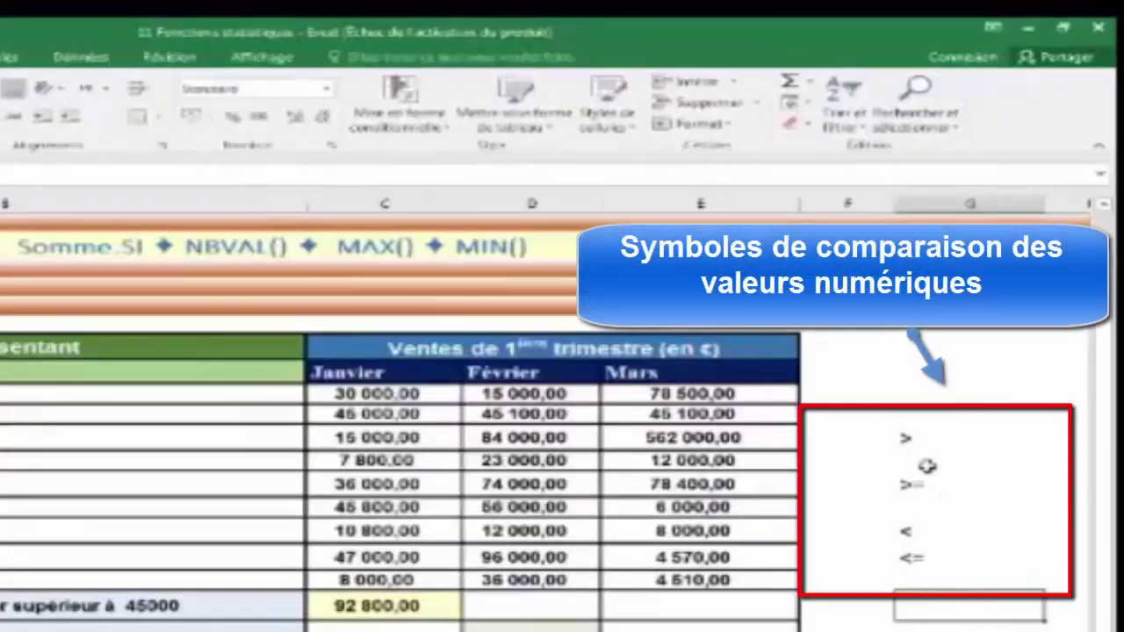
# Review the comparison symbols >, >=, < and <= listed in column G beside the table.
pyautogui.click(927, 448)
pyautogui.click(924, 485)
pyautogui.click(920, 530)
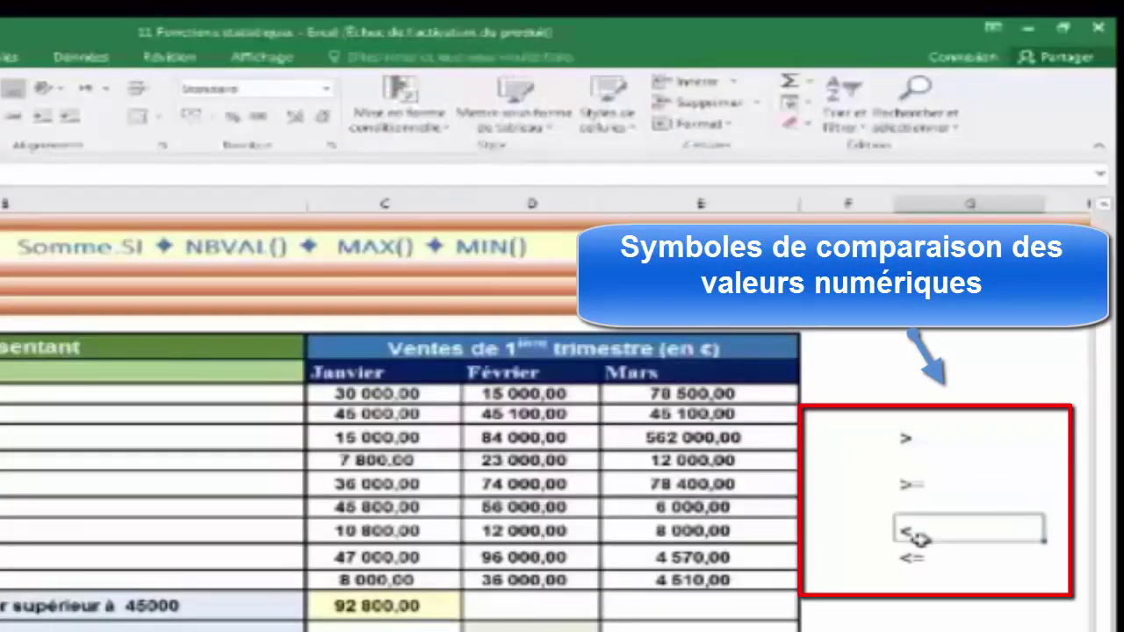
pyautogui.click(916, 559)
pyautogui.click(928, 445)
pyautogui.click(922, 483)
pyautogui.click(915, 530)
pyautogui.click(913, 553)
pyautogui.click(928, 444)
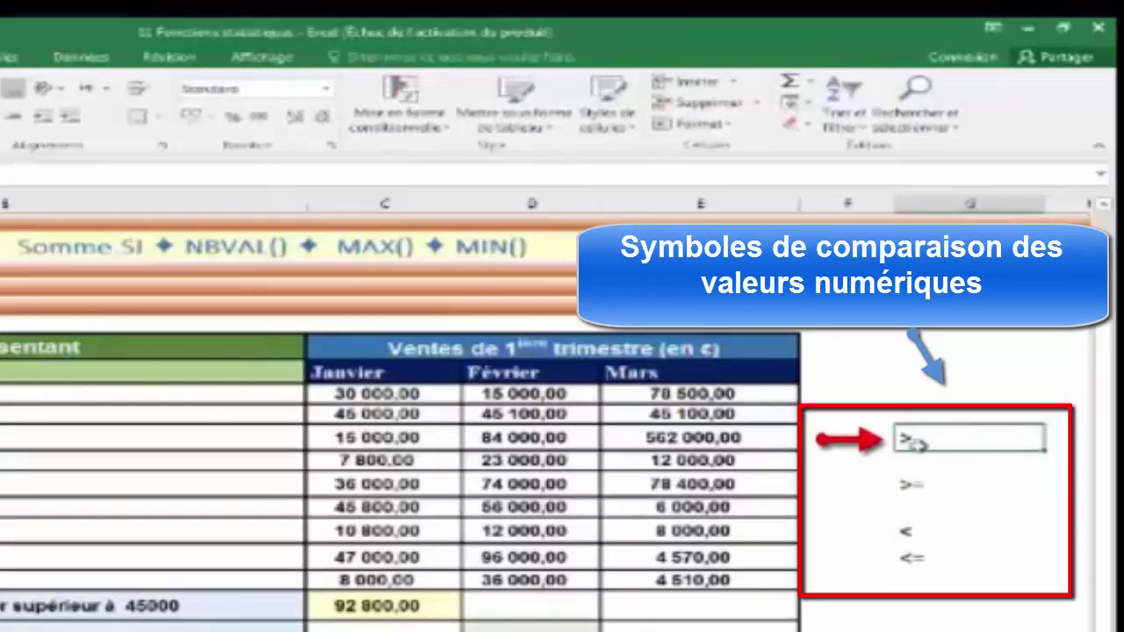
pyautogui.click(917, 488)
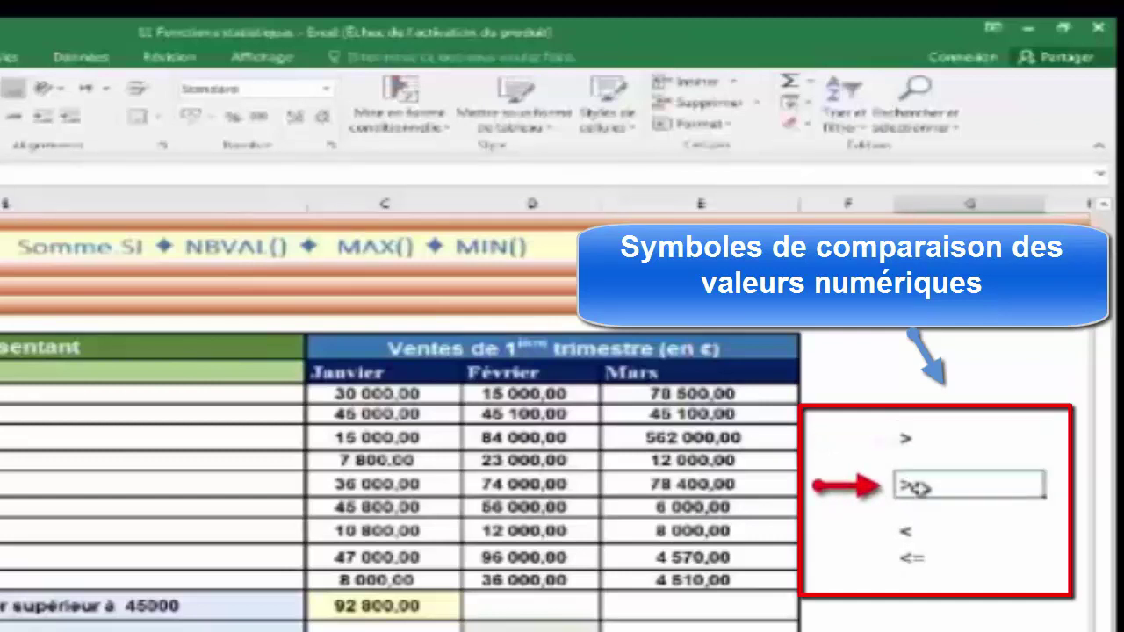
pyautogui.click(914, 531)
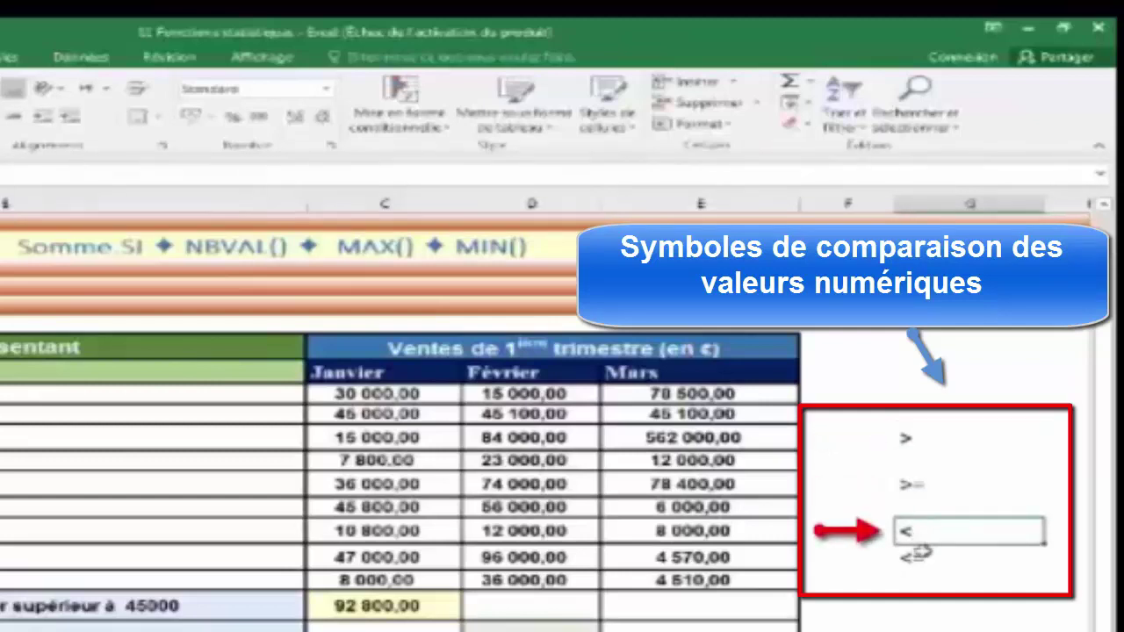
pyautogui.click(927, 561)
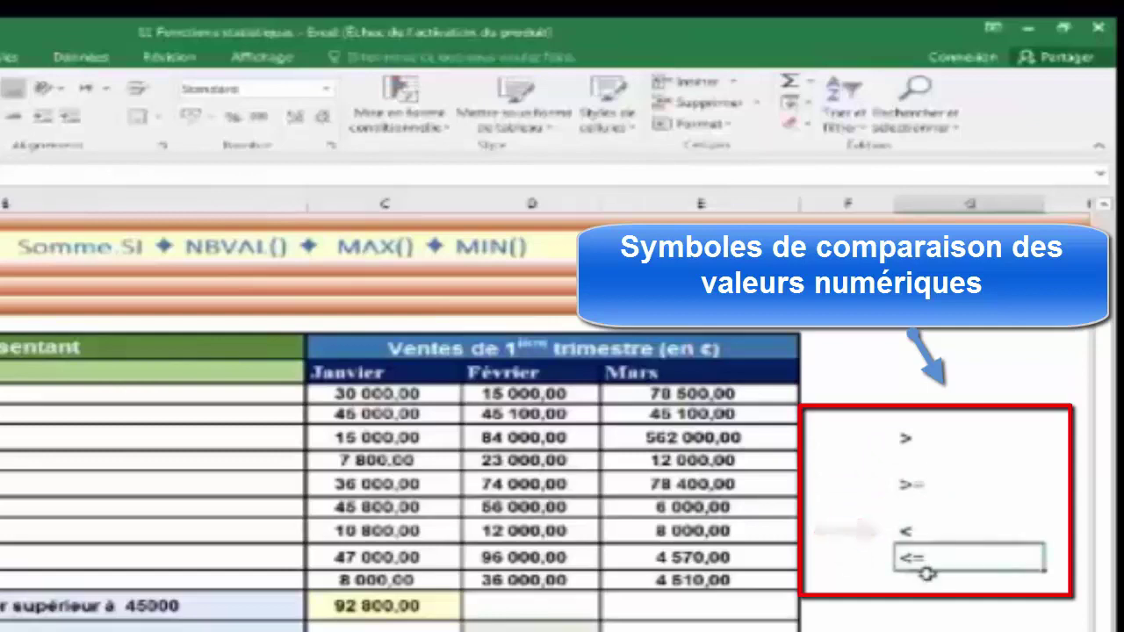
pyautogui.click(939, 505)
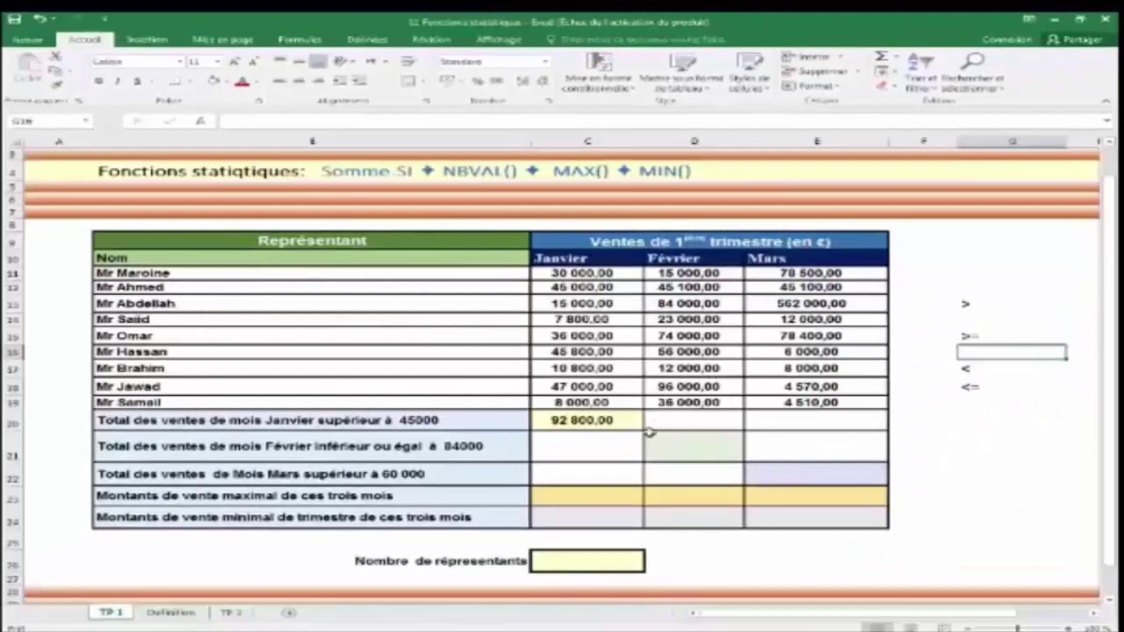
# Start a SOMME.SI formula in D21 for the February total, with the February sales D11:D19 as its range.
pyautogui.click(606, 552)
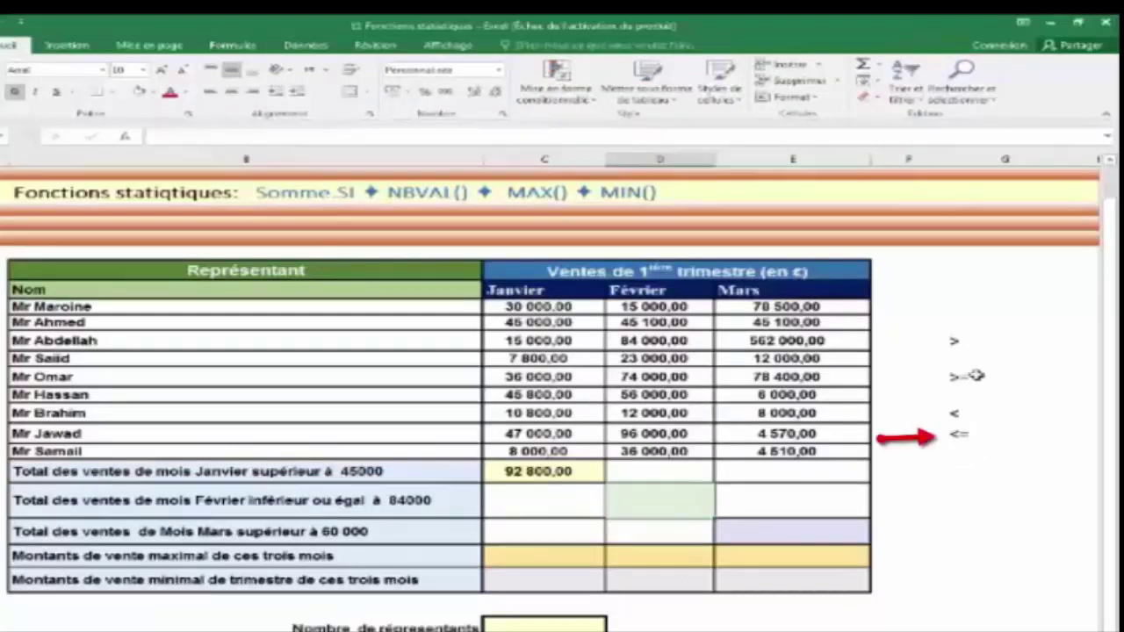
pyautogui.click(957, 437)
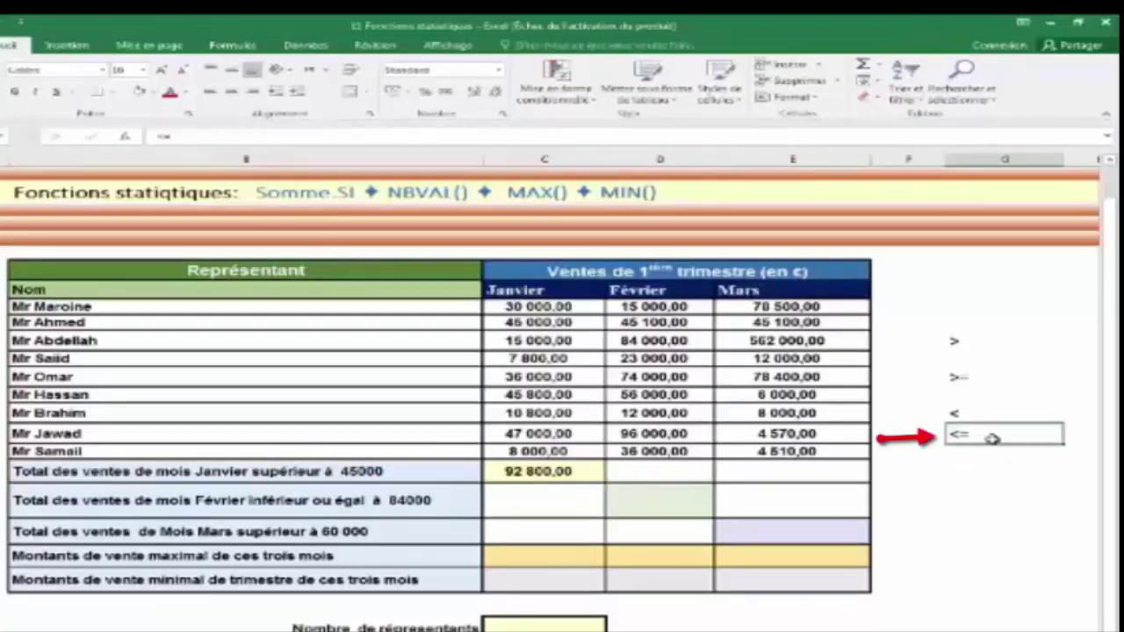
pyautogui.click(650, 496)
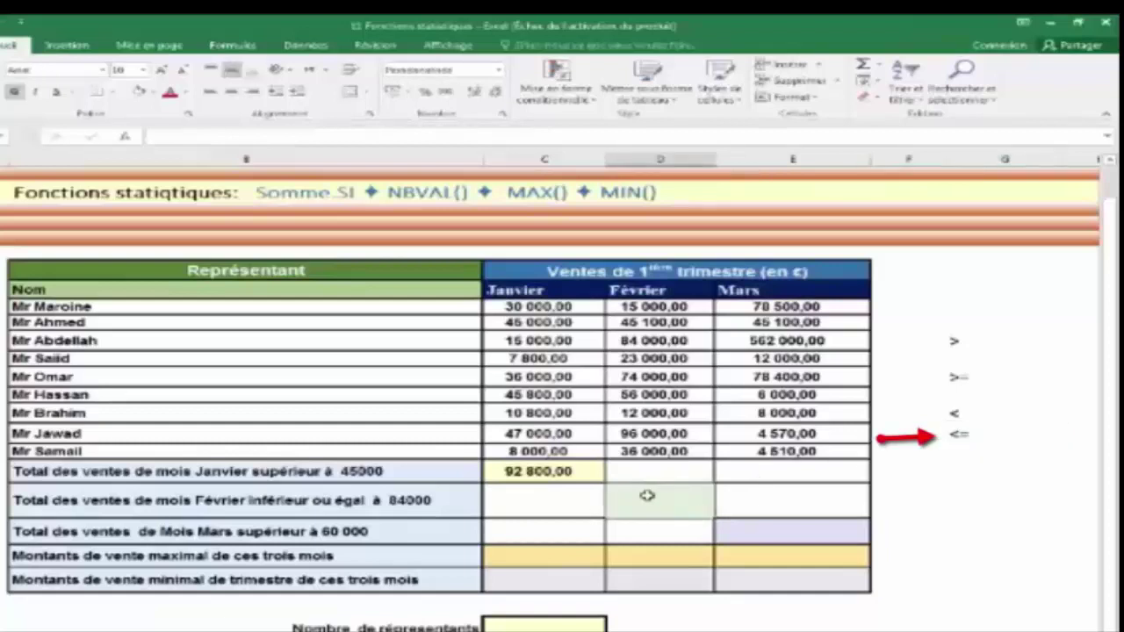
pyautogui.write('=somme')
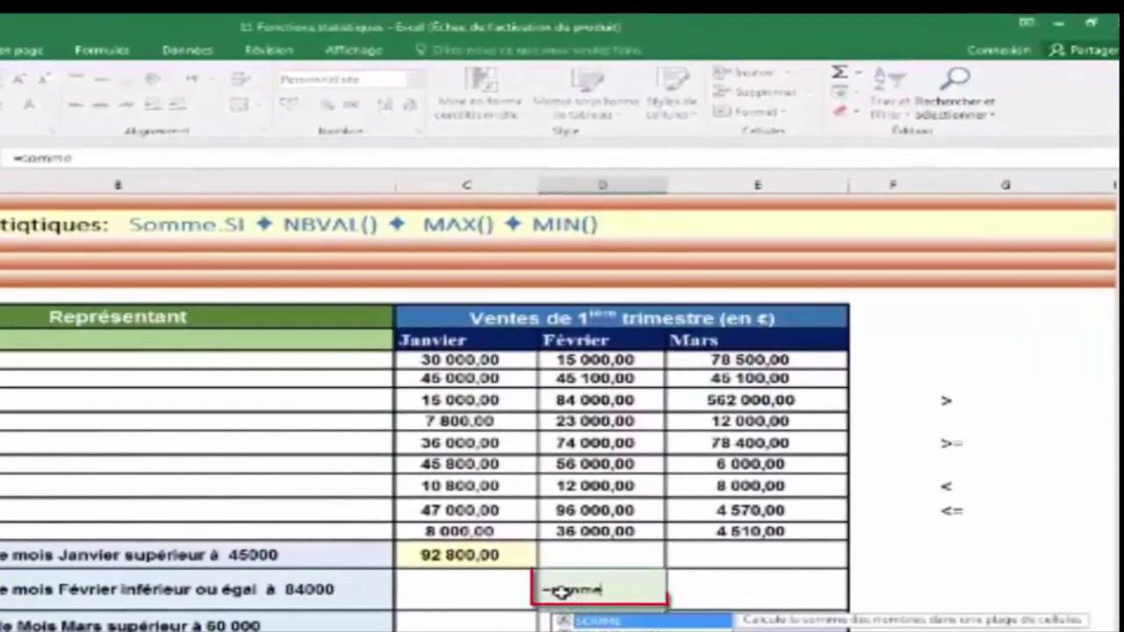
pyautogui.write('(')
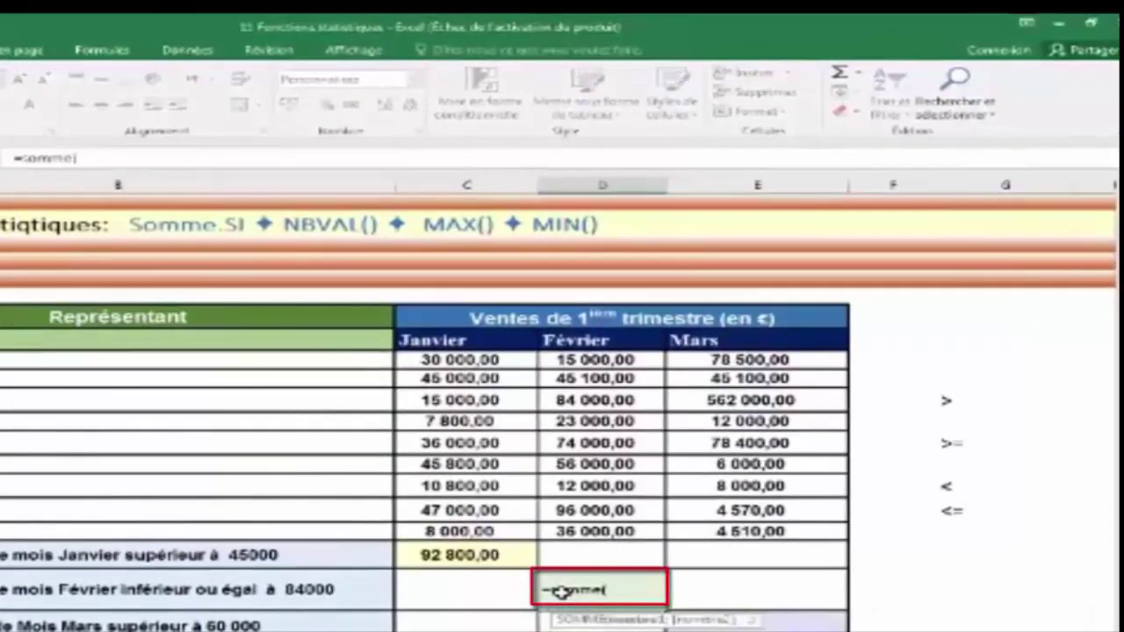
pyautogui.press('BackSpace')
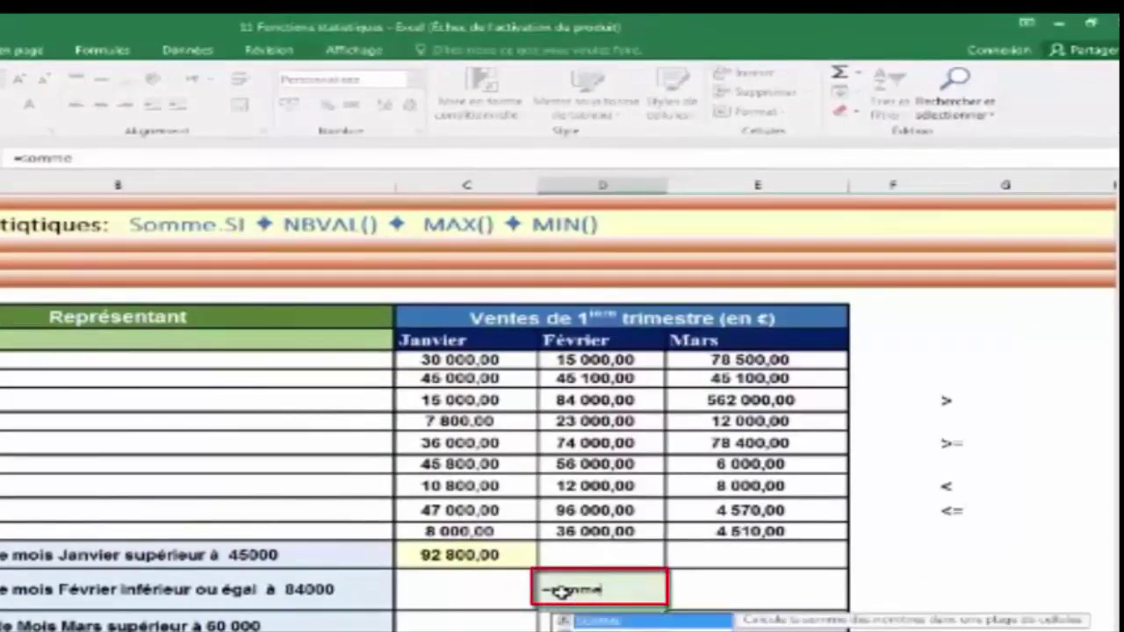
pyautogui.write('.si')
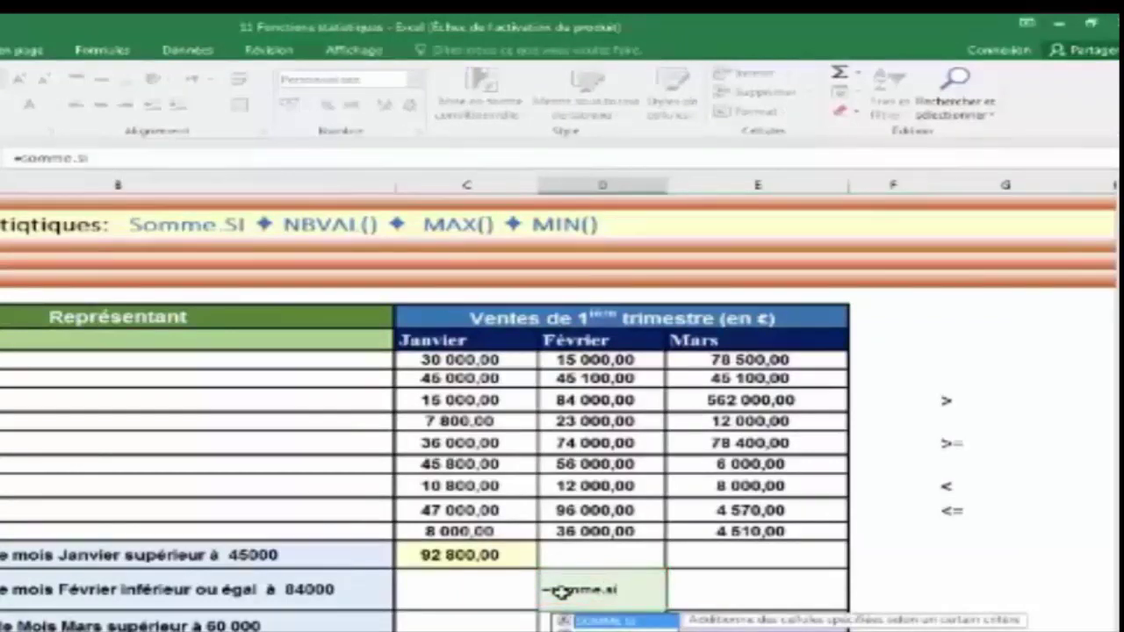
pyautogui.write('(')
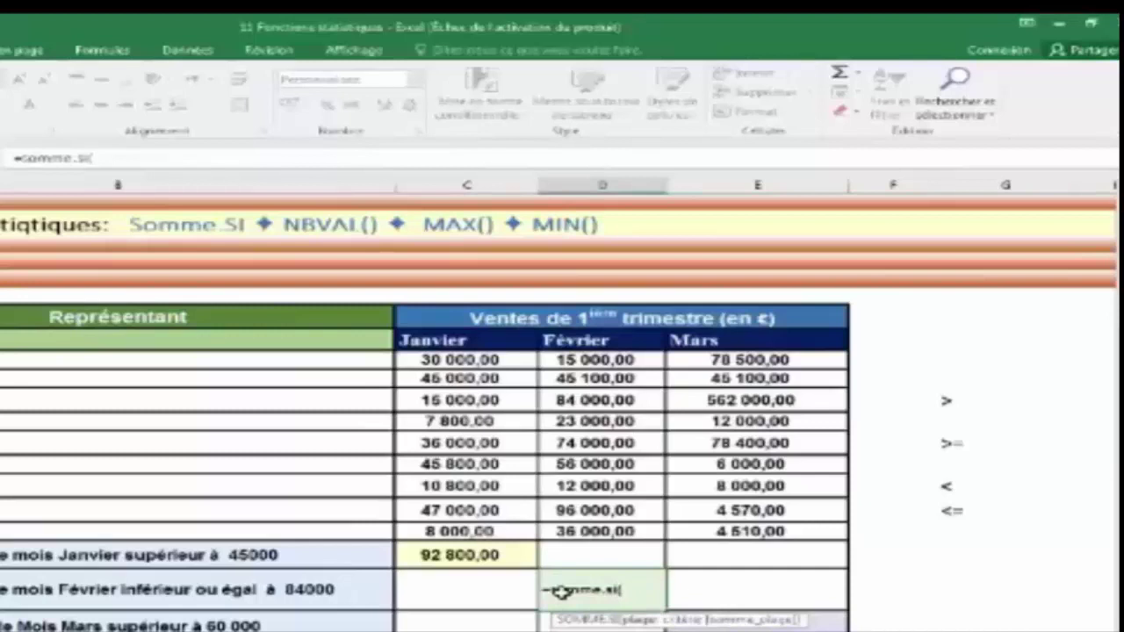
pyautogui.moveTo(595, 359); pyautogui.dragTo(597, 532)
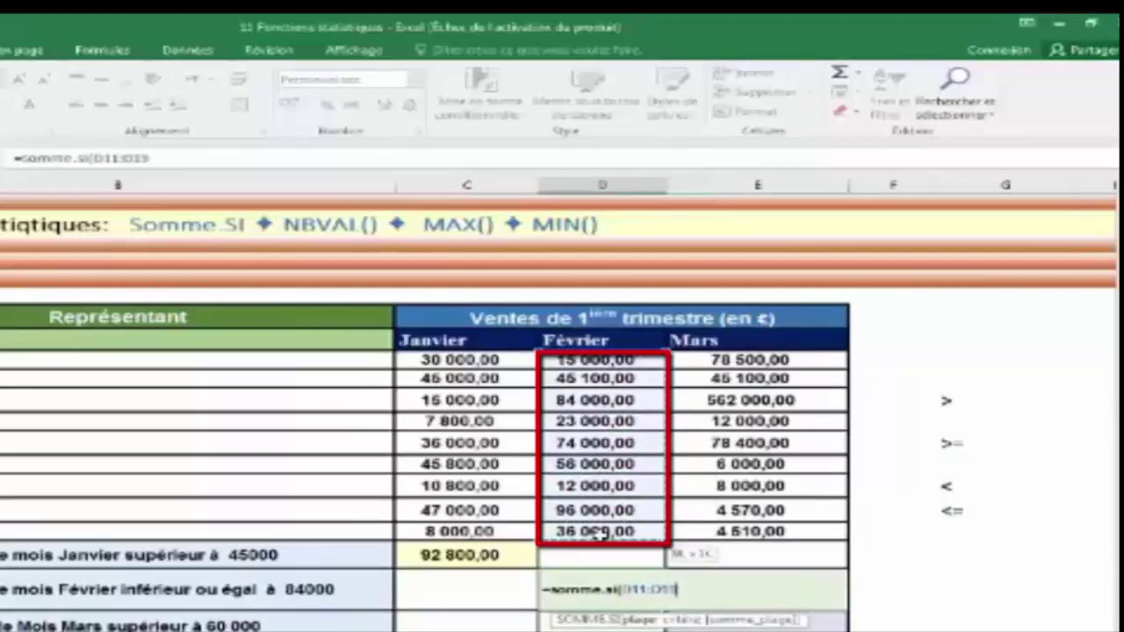
pyautogui.moveTo(598, 536); pyautogui.dragTo(601, 536)
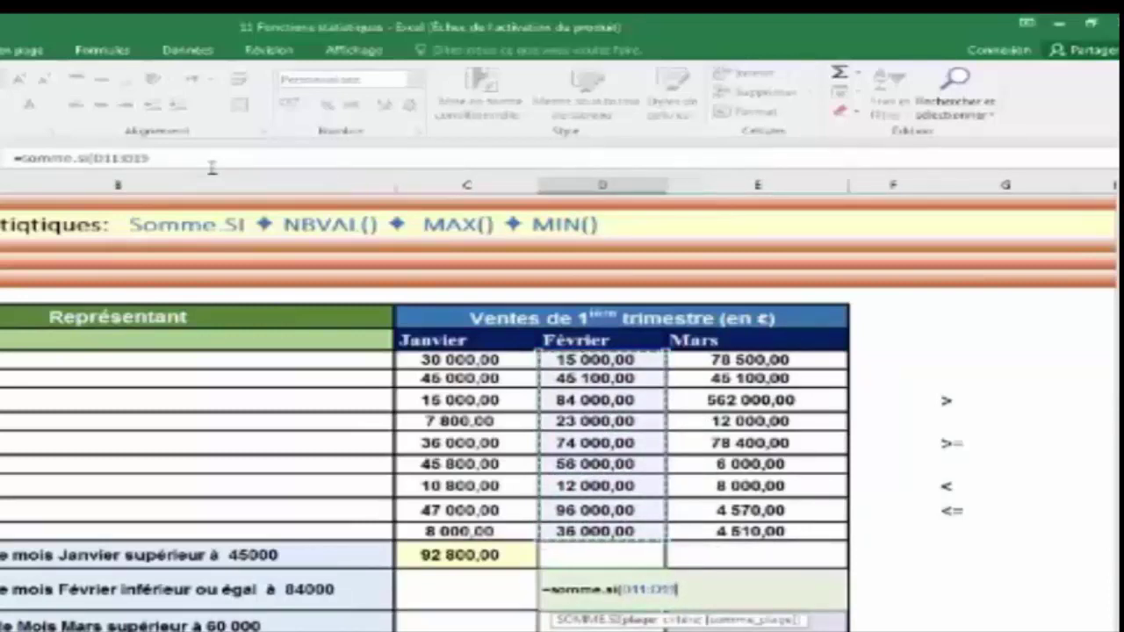
# Complete the February total formula with the criterion "<=84000", enter it in D21, and check the cell against its row label.
pyautogui.click(199, 158)
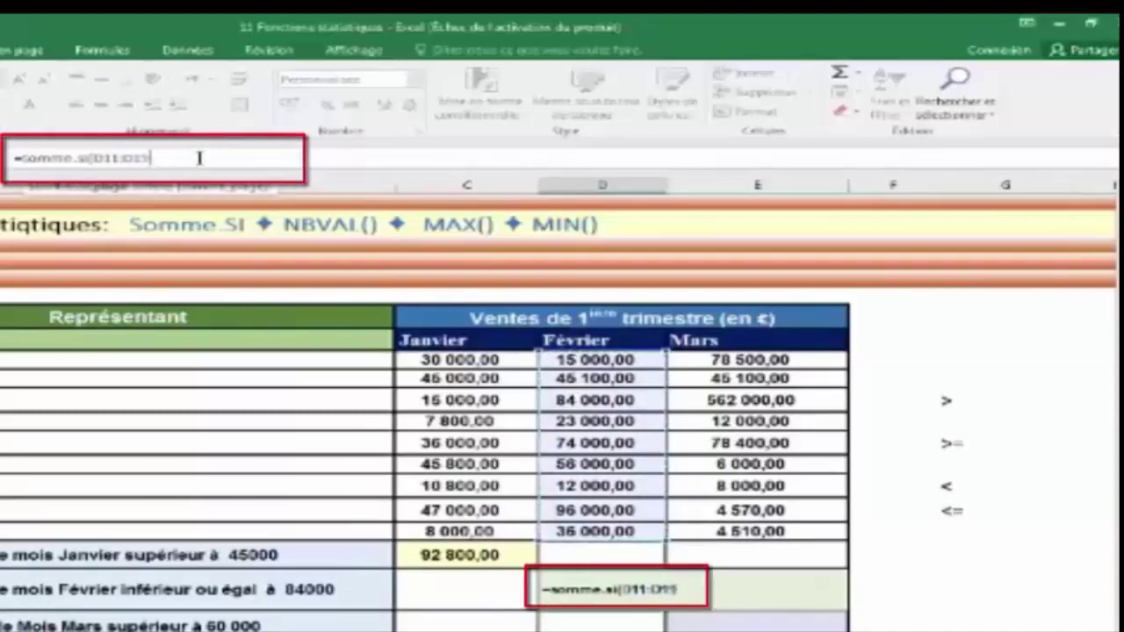
pyautogui.write(';"<')
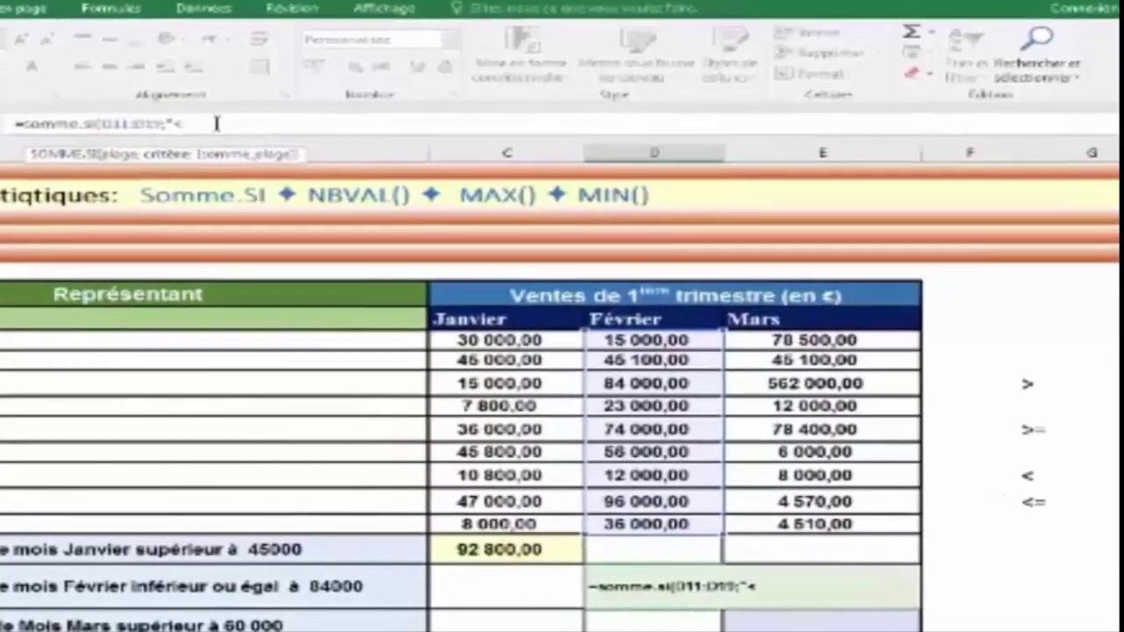
pyautogui.write('=')
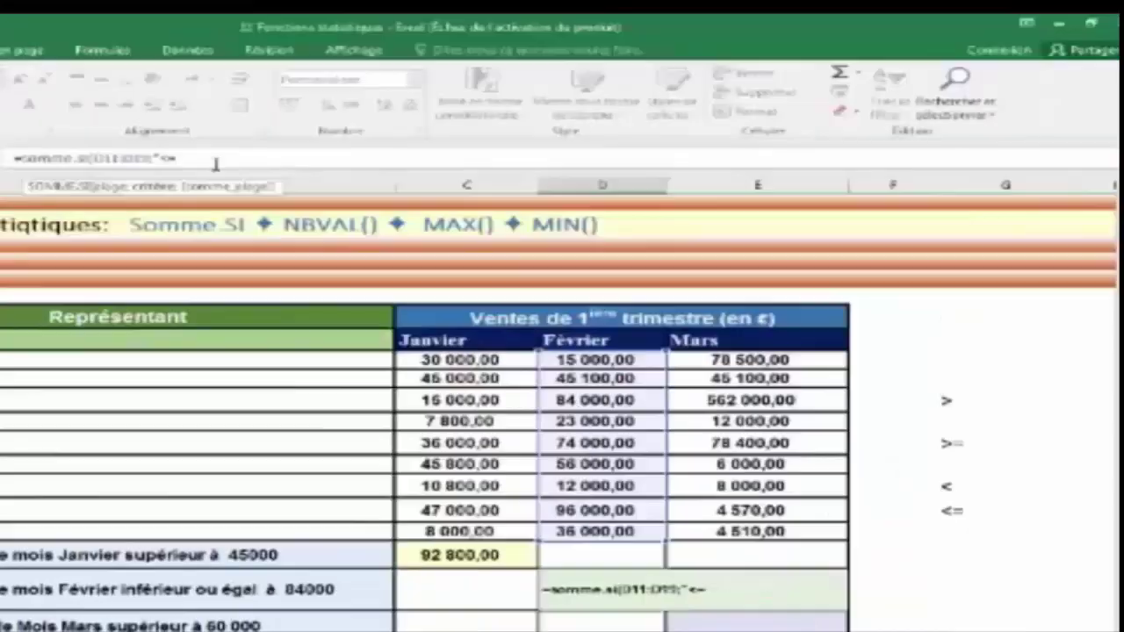
pyautogui.write('84')
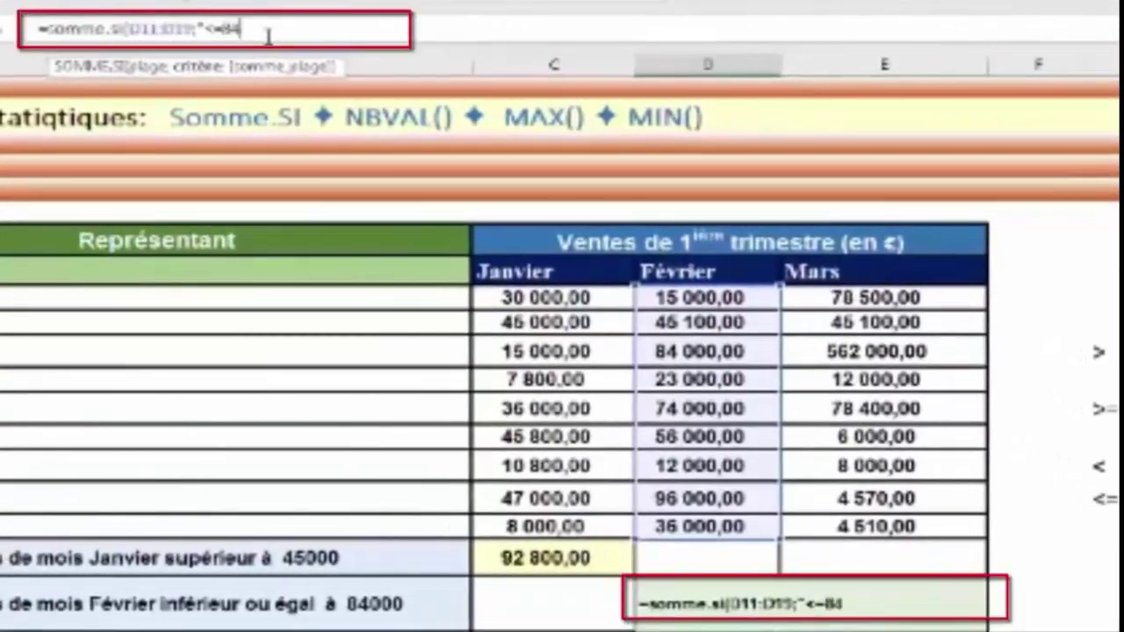
pyautogui.write('000')
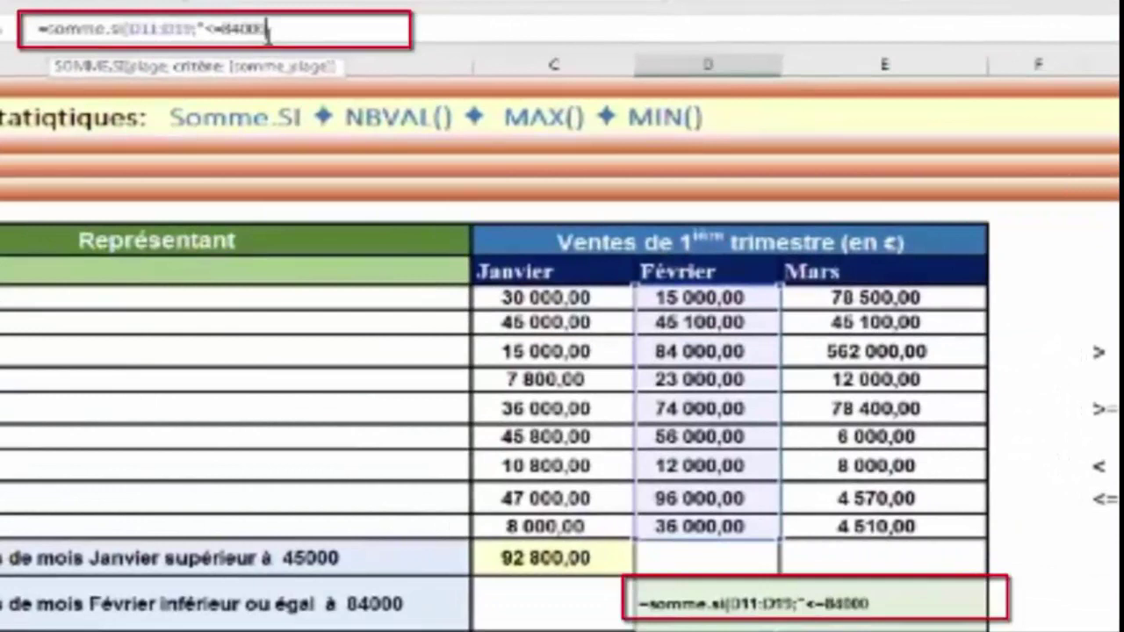
pyautogui.write('"')
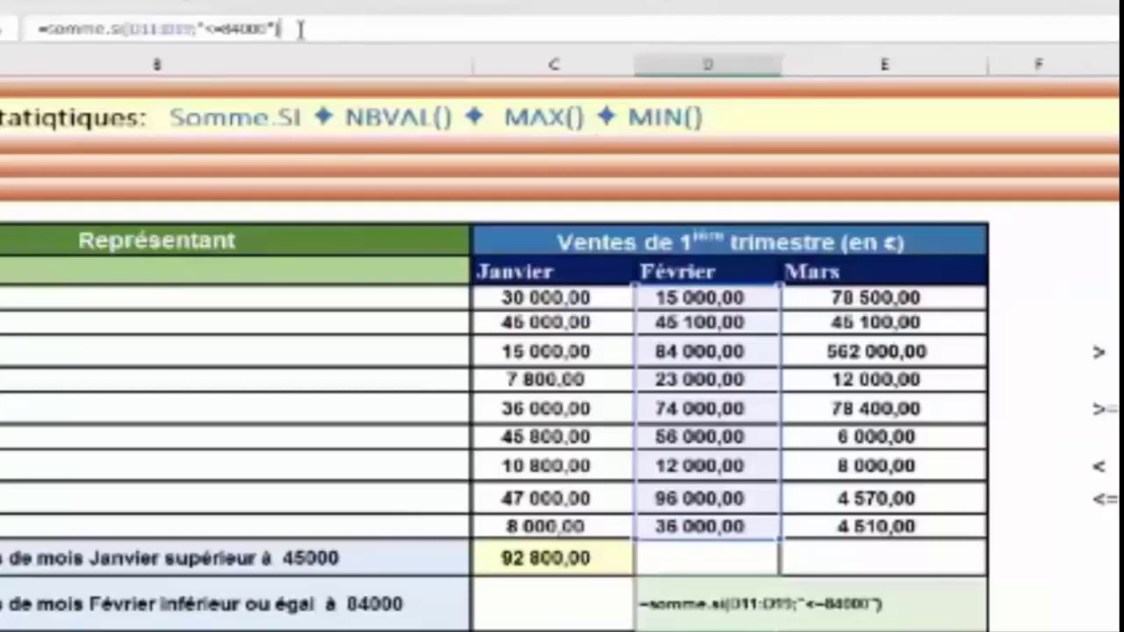
pyautogui.press('Return')
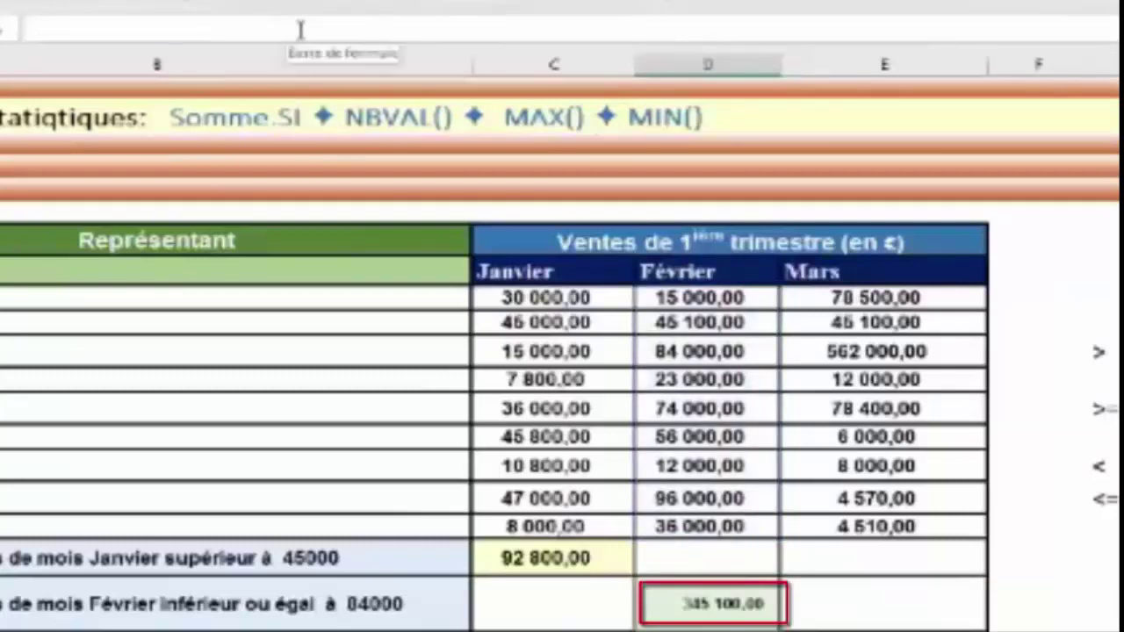
pyautogui.click(714, 613)
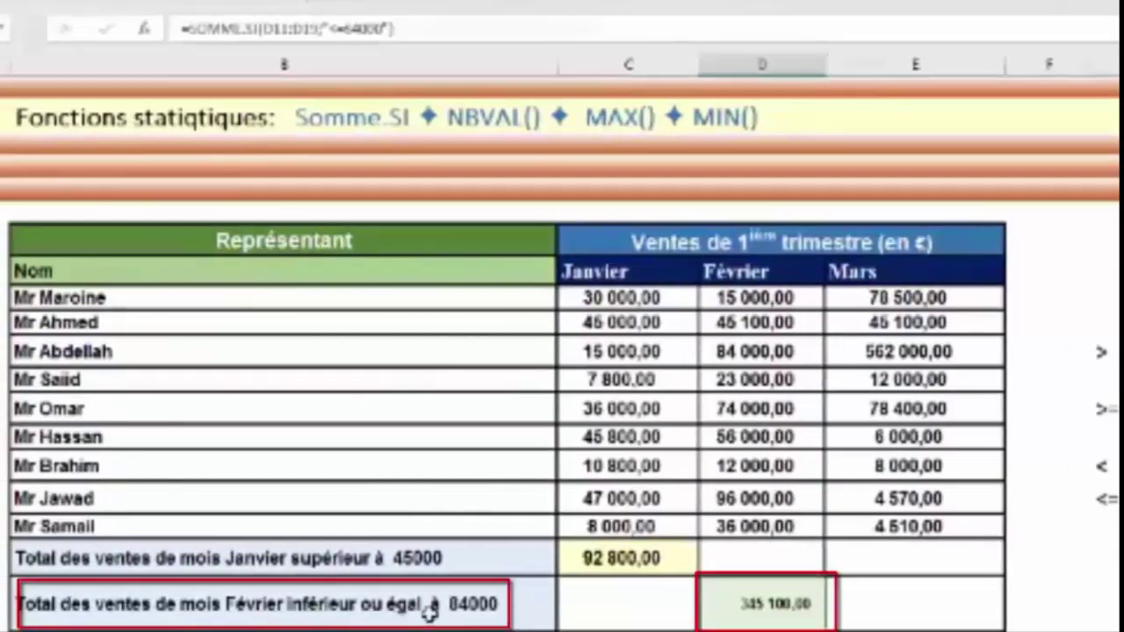
pyautogui.click(483, 606)
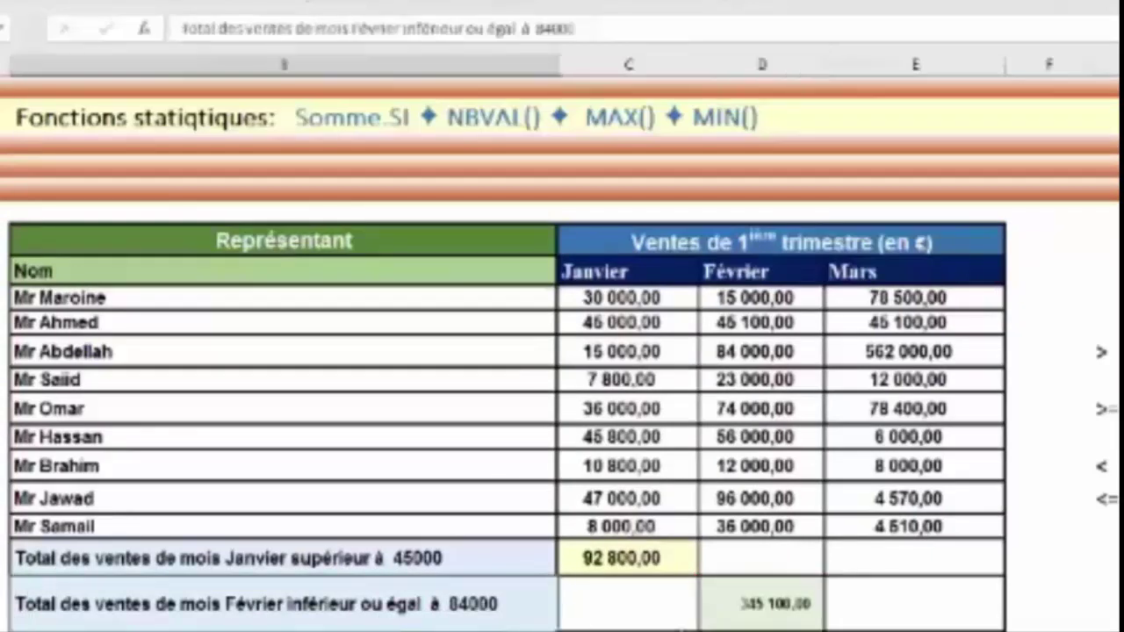
pyautogui.click(768, 606)
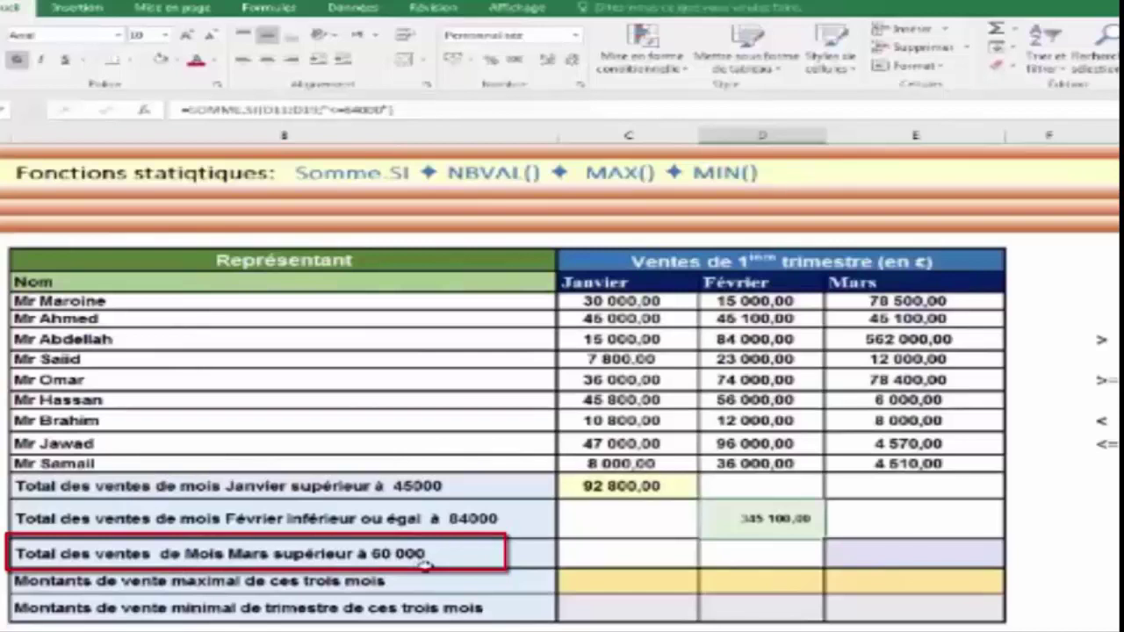
# Start a SOMME.SI formula in E22 for the March total, with the March sales E11:E19 as its range.
pyautogui.click(875, 548)
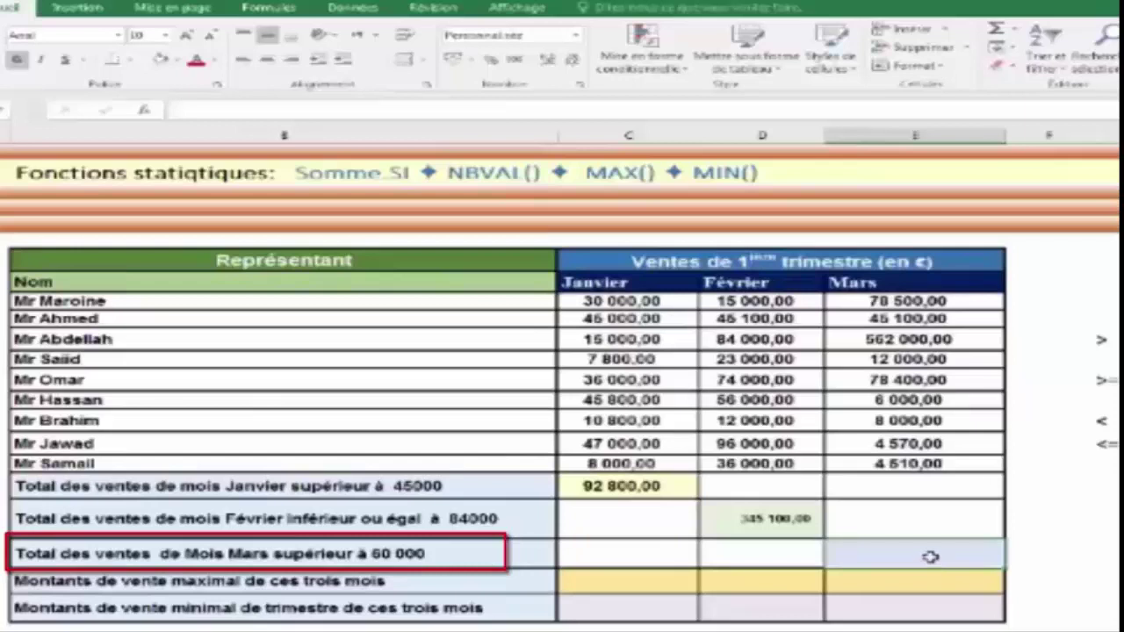
pyautogui.write('=')
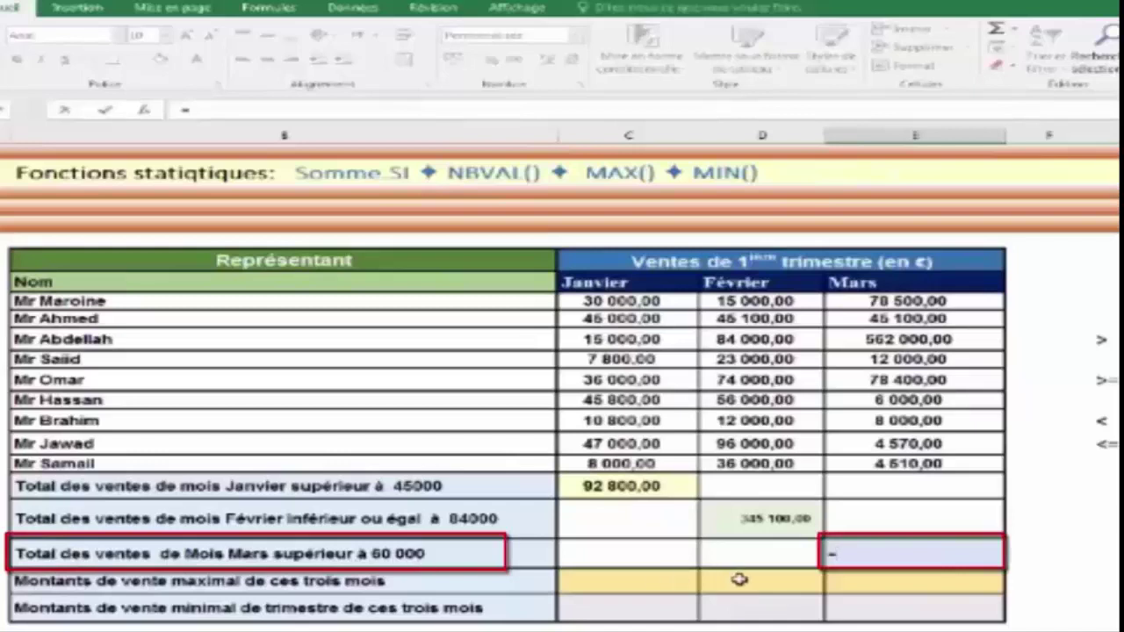
pyautogui.write('somme')
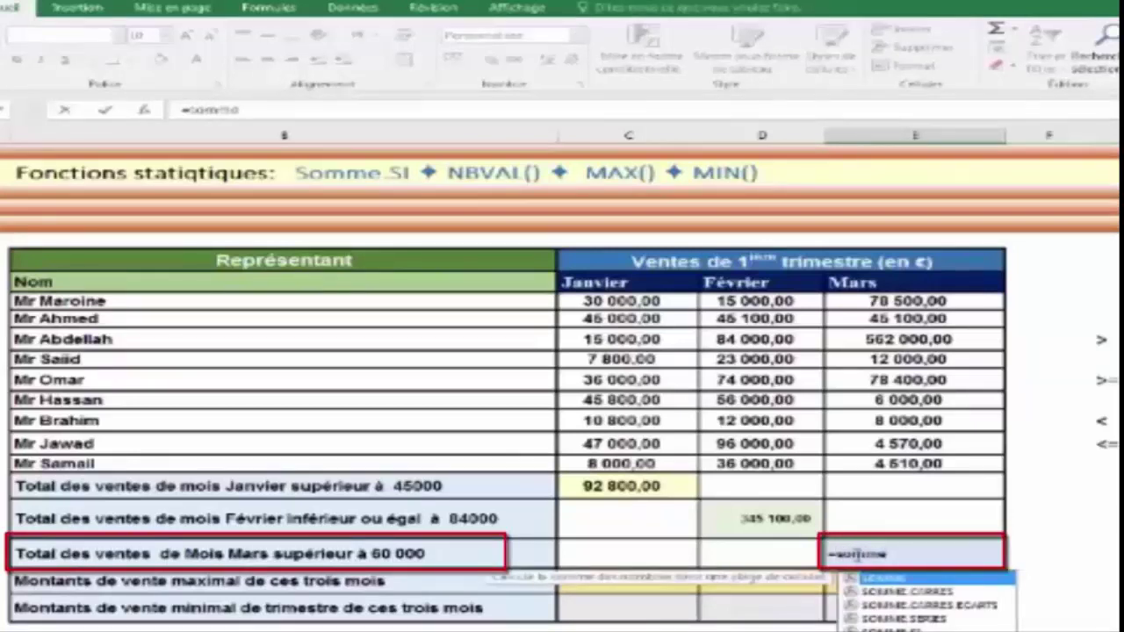
pyautogui.write('.')
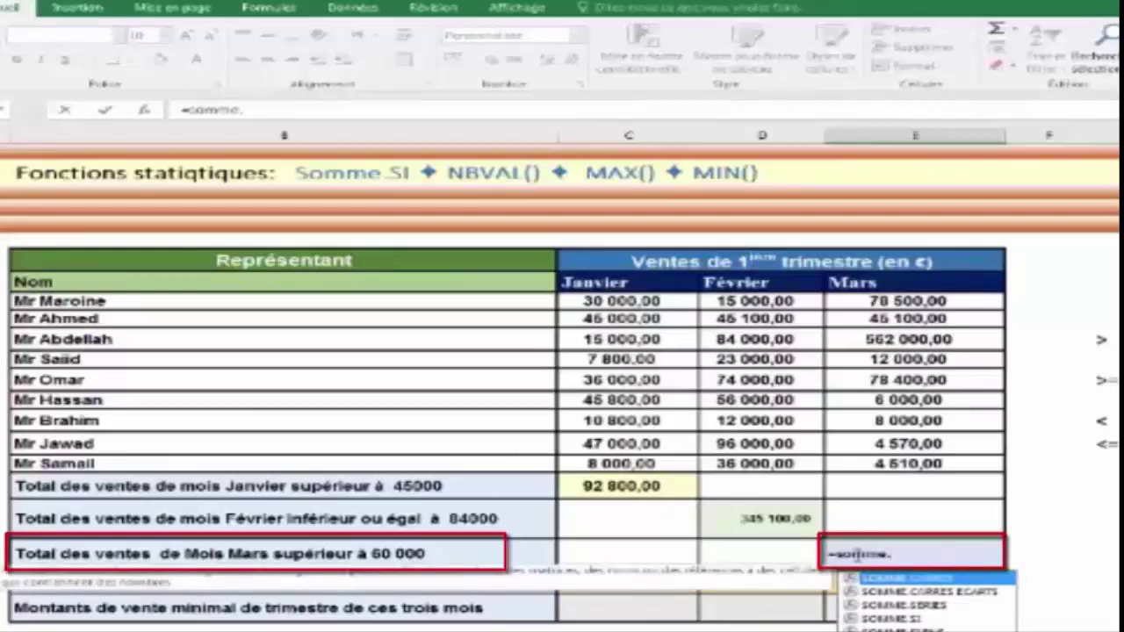
pyautogui.write('si(')
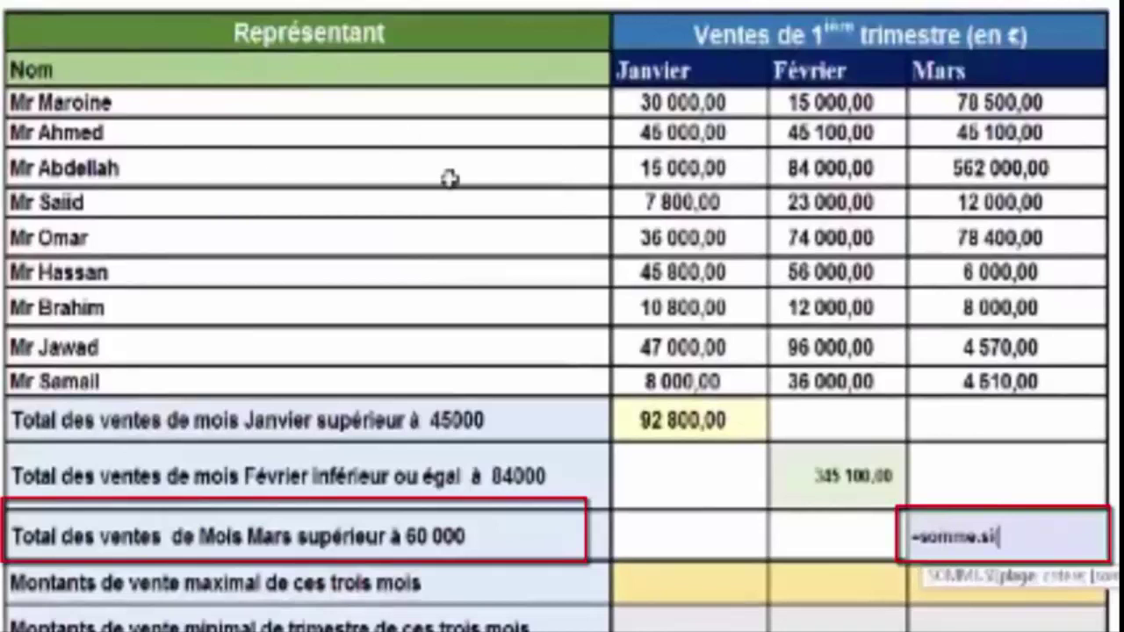
pyautogui.moveTo(1019, 101); pyautogui.dragTo(1019, 385)
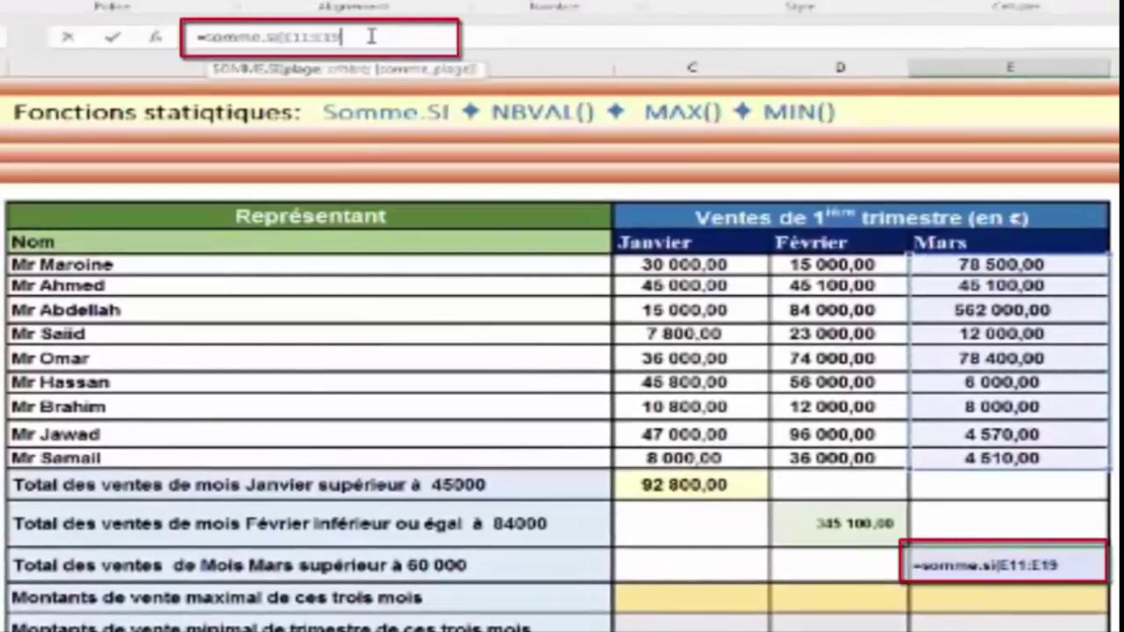
# Complete the March total formula with the criterion ">60000" and enter it in E22.
pyautogui.write(';')
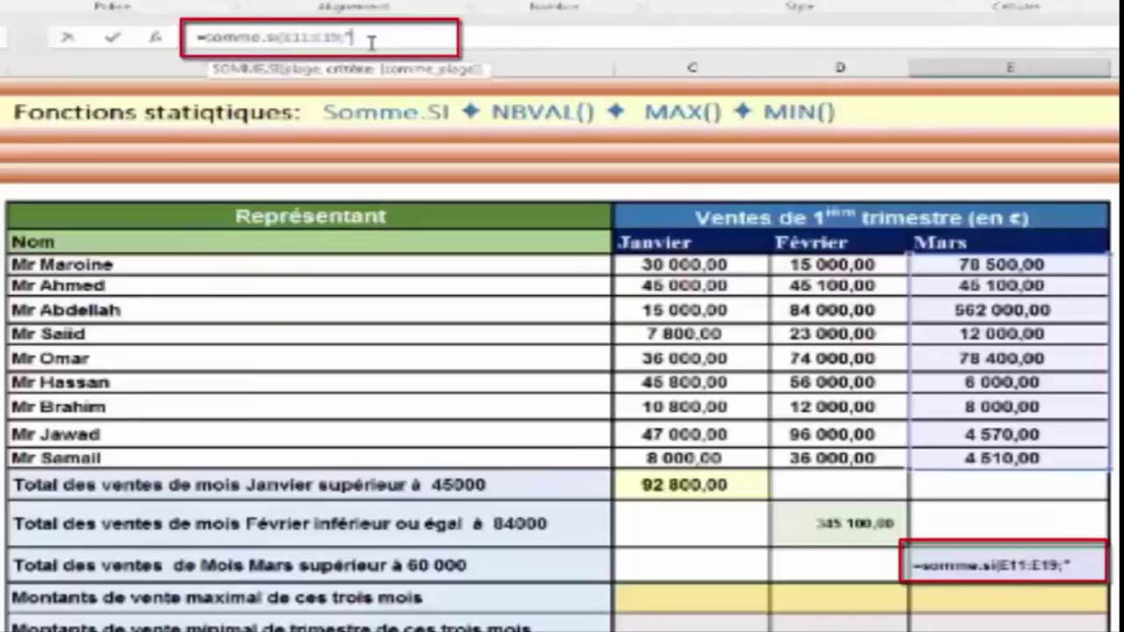
pyautogui.write('>')
pyautogui.write('60000')
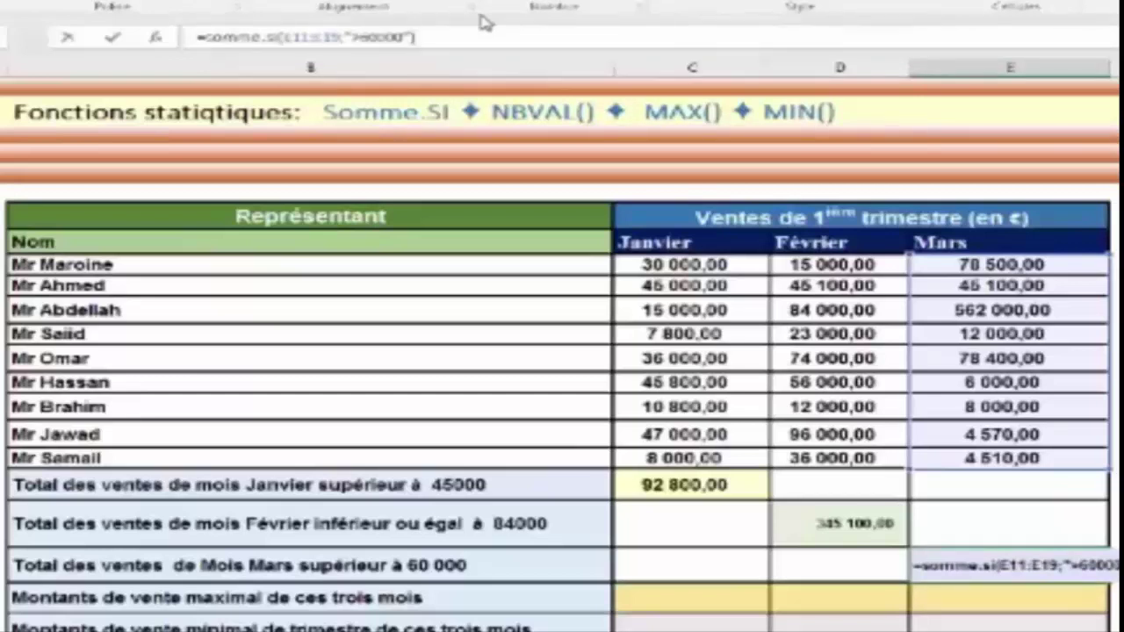
pyautogui.press('Return')
pyautogui.press('Up')
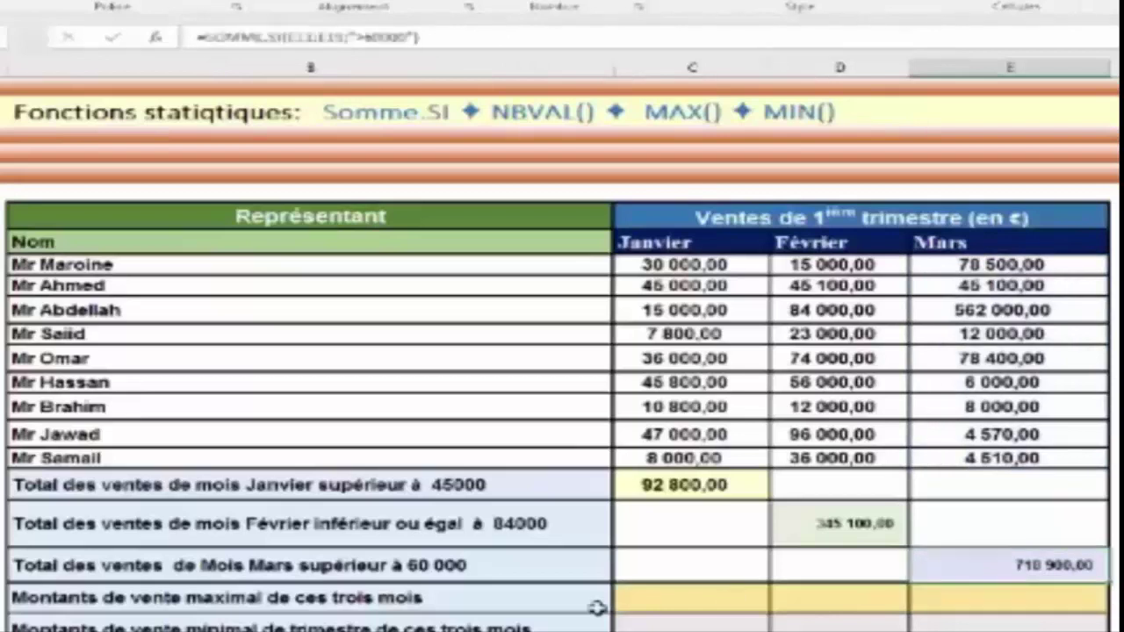
# Locate the row for the maximum sales of the three months and dismiss the Windows colour scheme prompt.
pyautogui.click(945, 600)
pyautogui.click(806, 601)
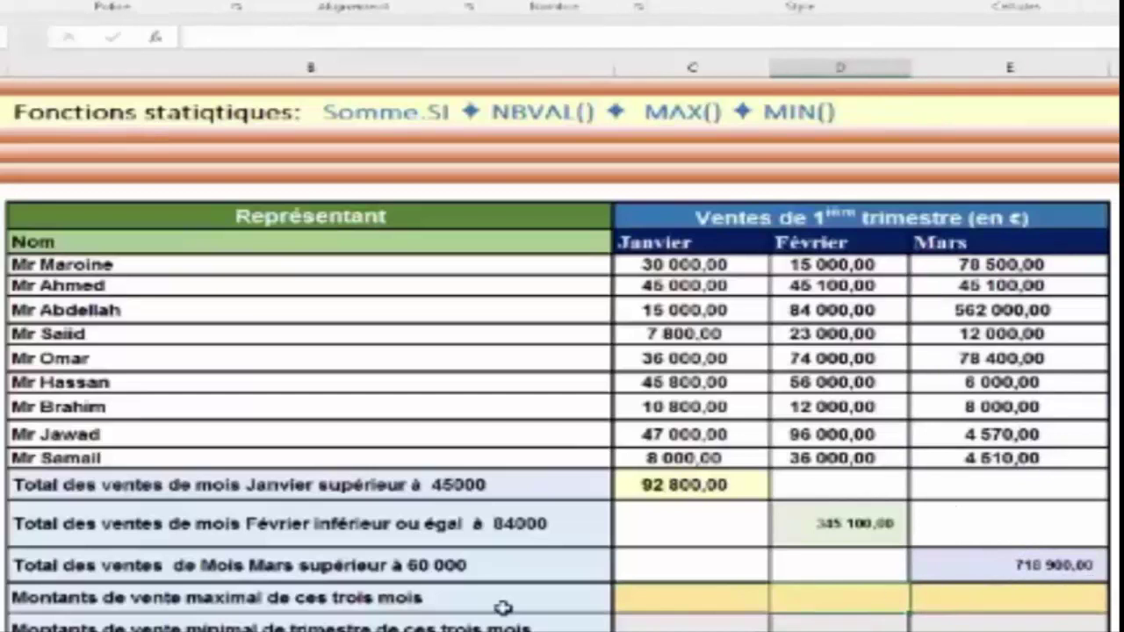
pyautogui.click(335, 599)
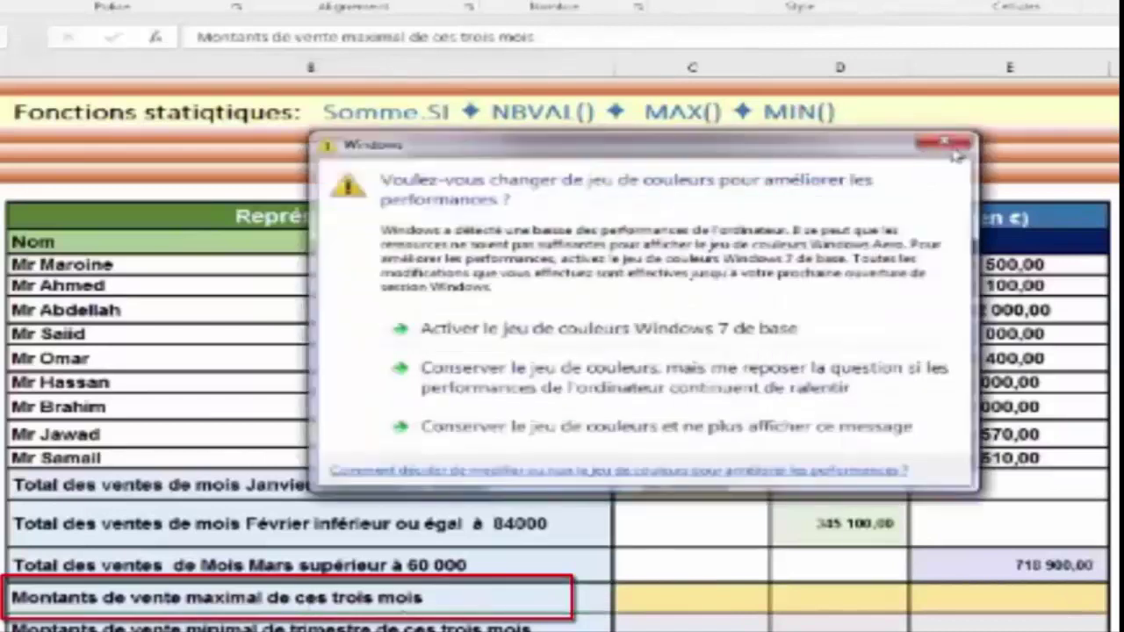
pyautogui.click(933, 152)
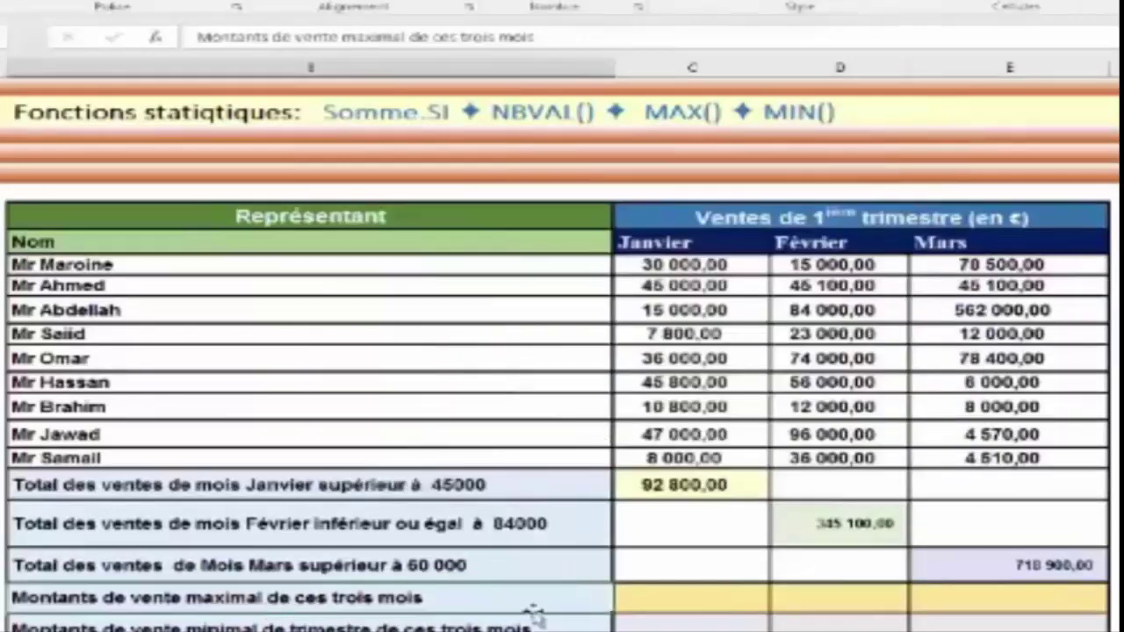
# Enter the formula =max(C11:C19) in C23 to get the highest January sale.
pyautogui.click(659, 600)
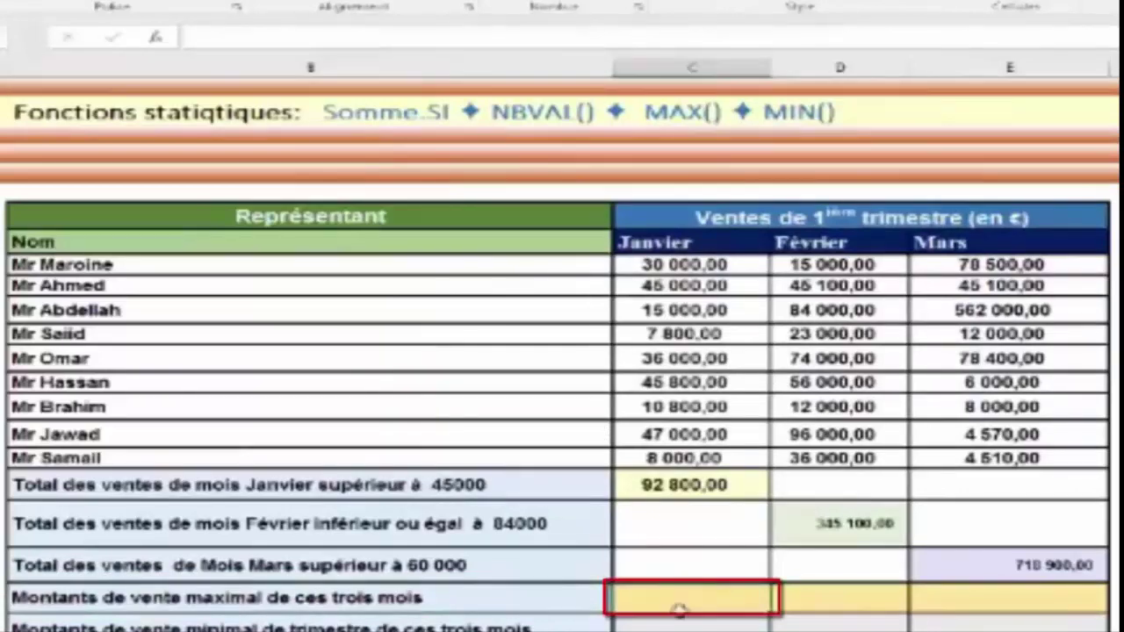
pyautogui.write('=')
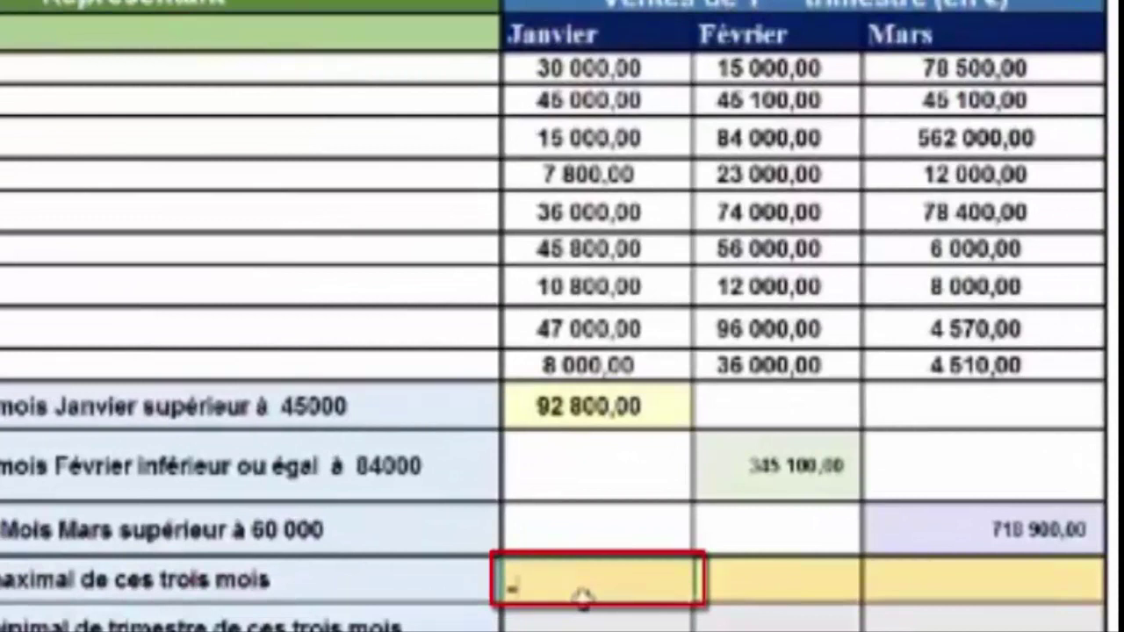
pyautogui.write('max')
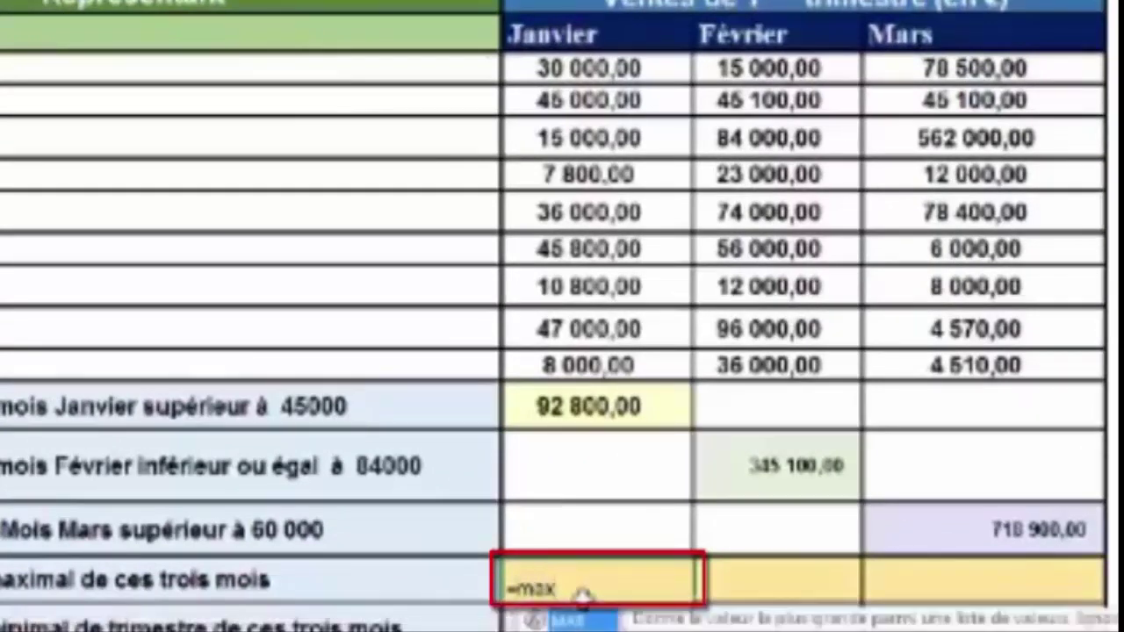
pyautogui.write('(')
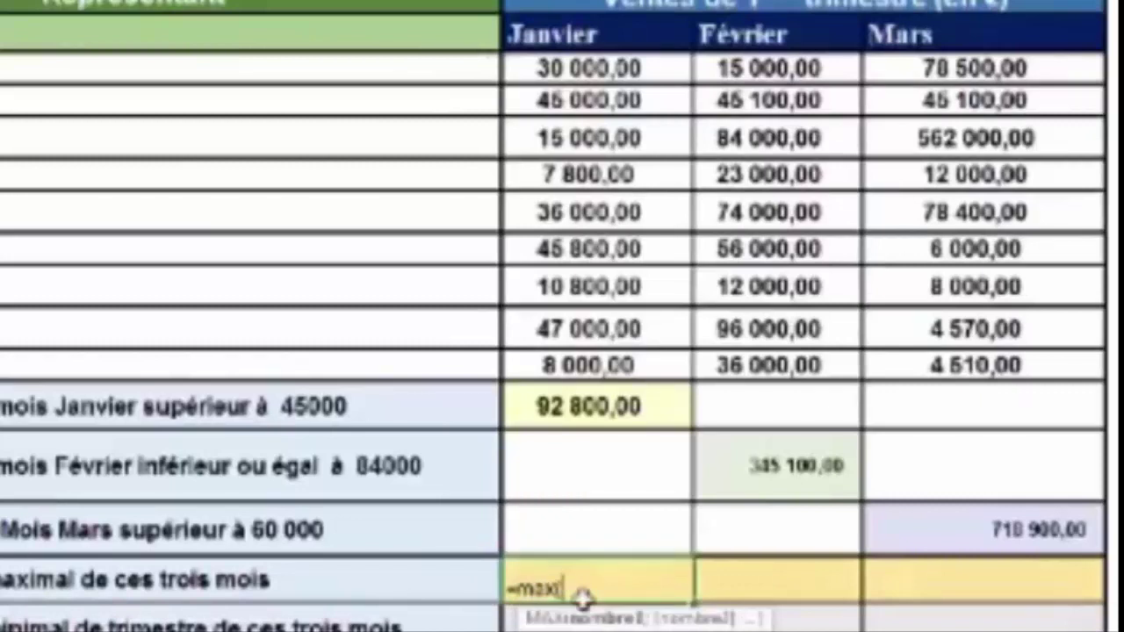
pyautogui.moveTo(605, 75); pyautogui.dragTo(640, 369)
pyautogui.write(')')
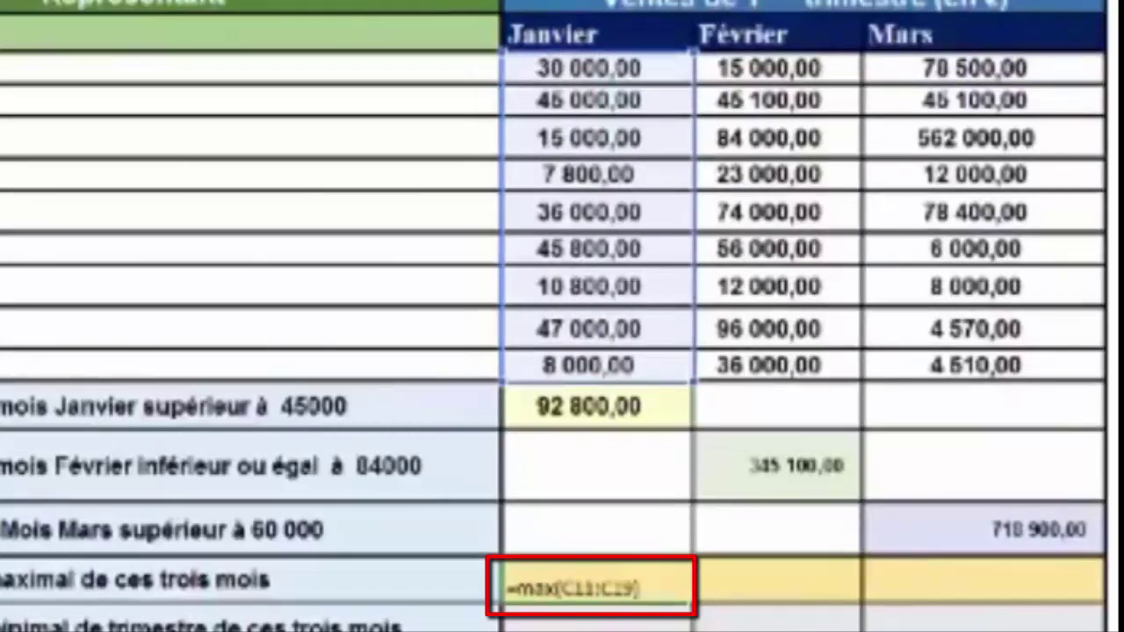
pyautogui.press('Return')
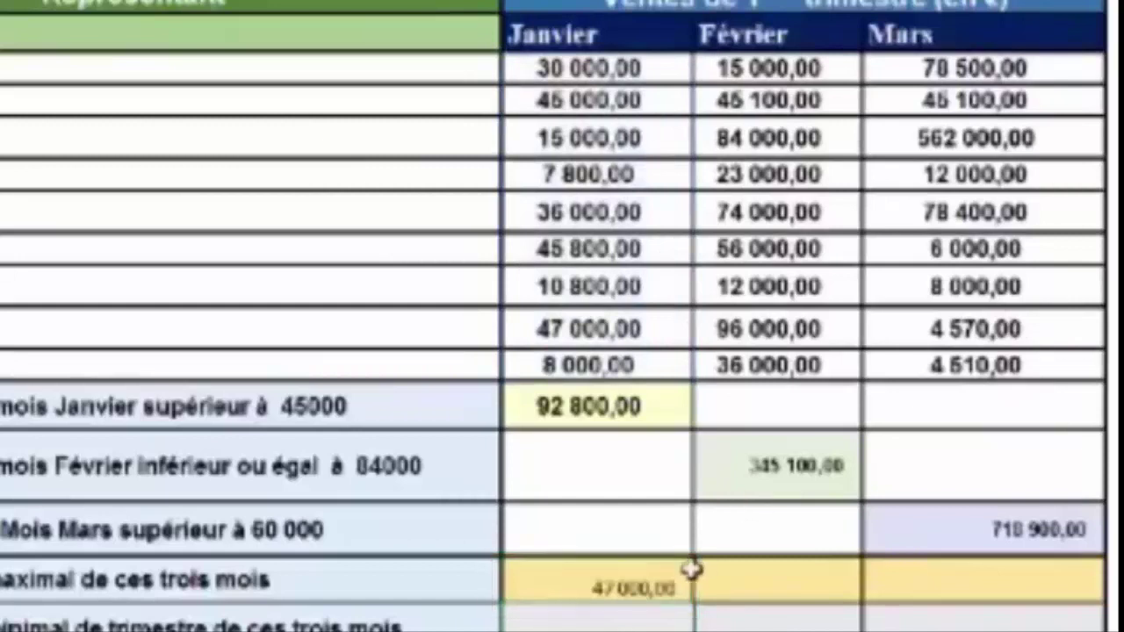
# Check the January maximum in C23 and fill its formula across to February and March in D23:E23.
pyautogui.click(639, 590)
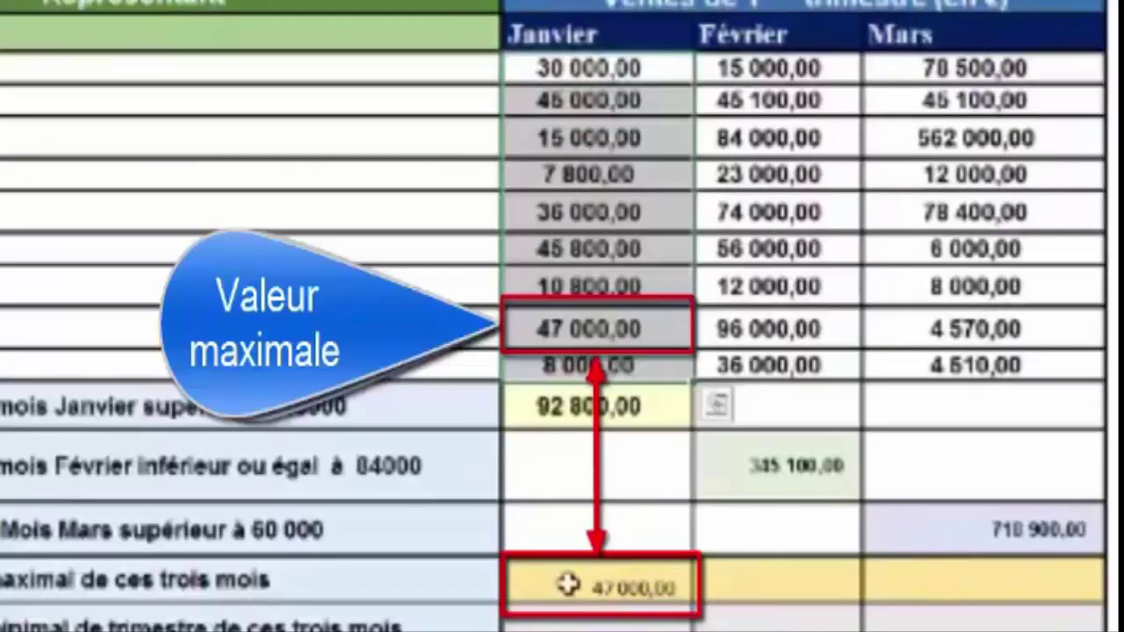
pyautogui.click(578, 593)
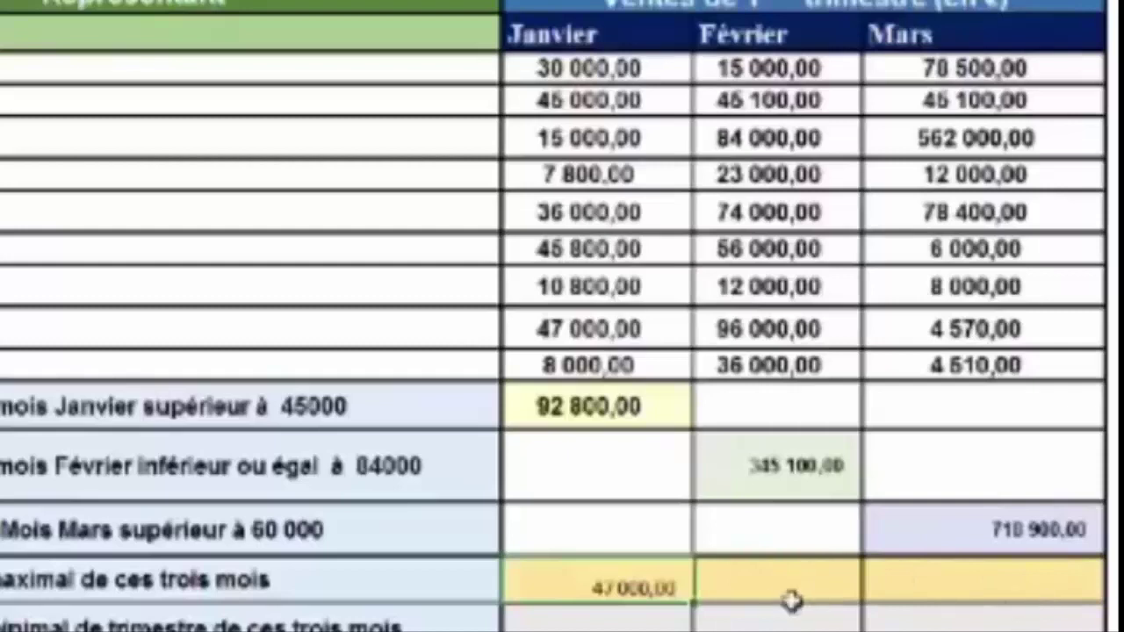
pyautogui.click(770, 615)
pyautogui.click(753, 581)
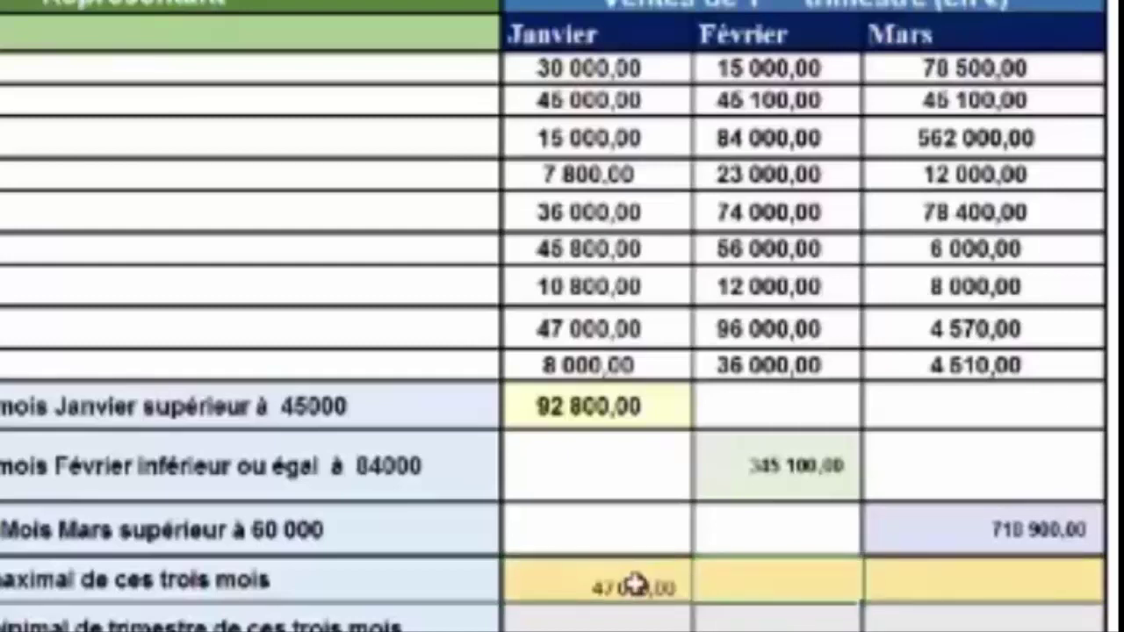
pyautogui.click(636, 584)
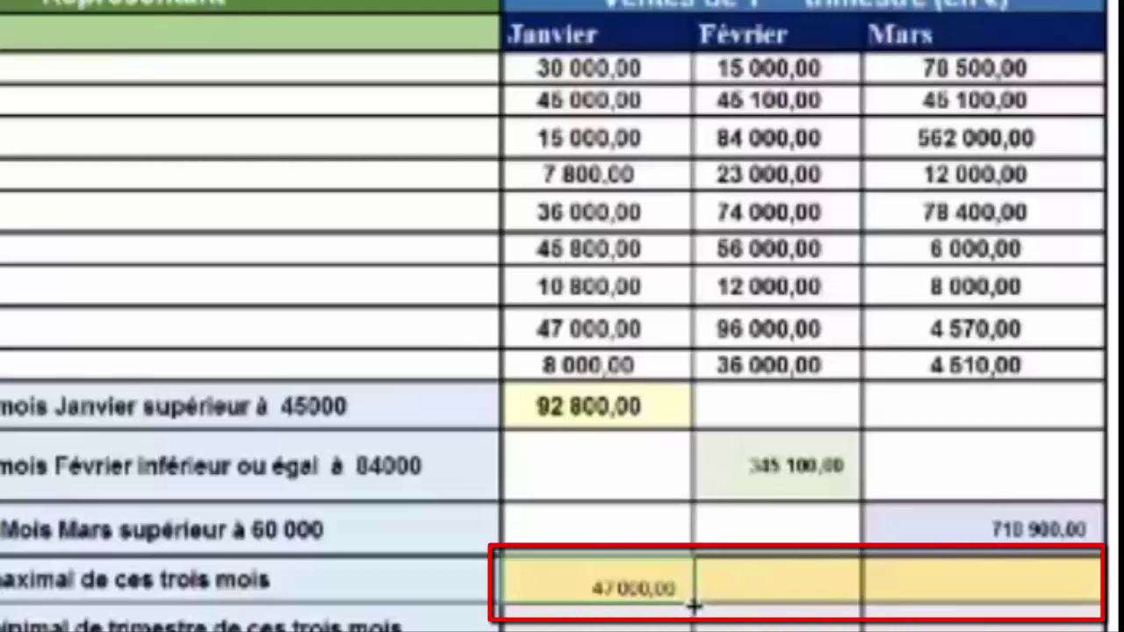
pyautogui.moveTo(696, 605); pyautogui.dragTo(1076, 609)
pyautogui.click(914, 631)
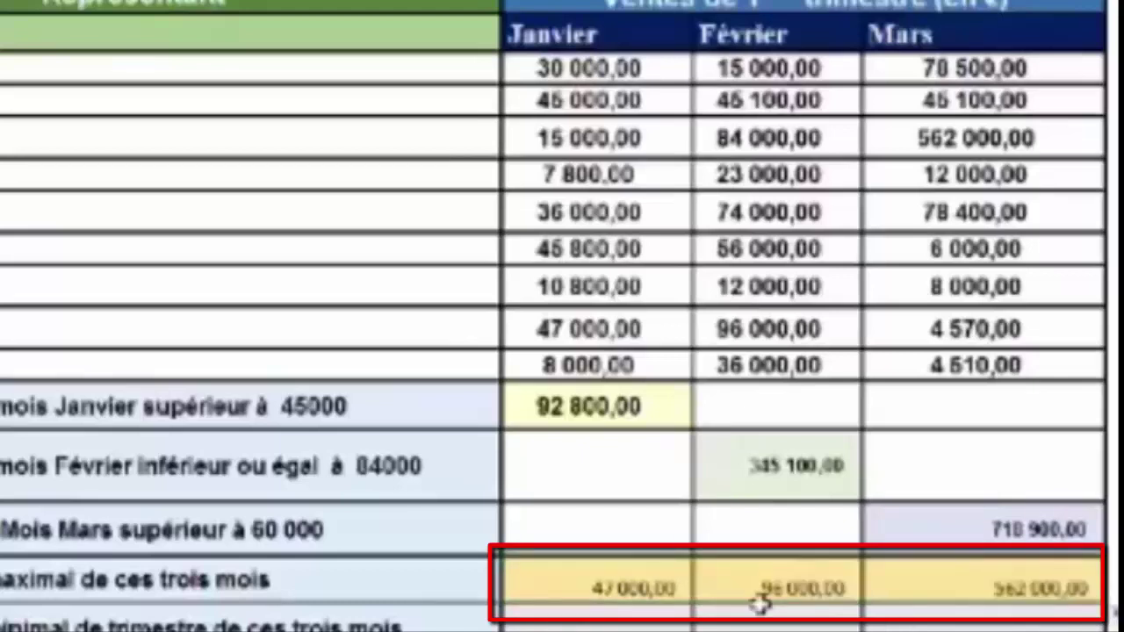
pyautogui.click(642, 583)
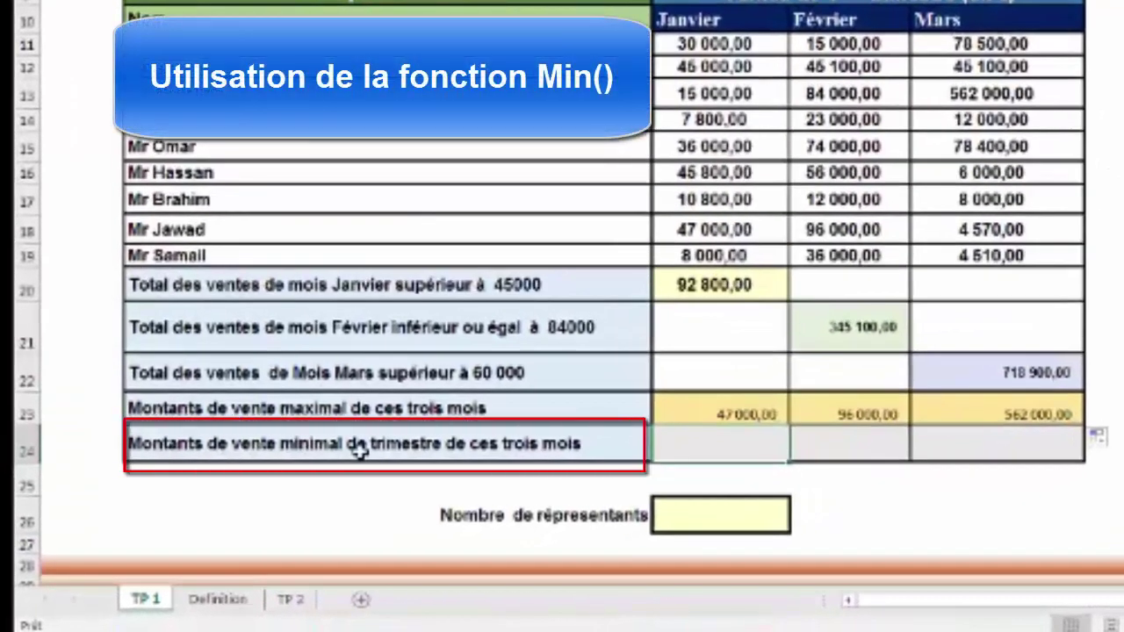
# Remove the words "de trimestre" from the minimum sales label in B24, without leaving a double space.
pyautogui.click(444, 445)
pyautogui.doubleClick(444, 446)
pyautogui.moveTo(441, 445); pyautogui.dragTo(350, 447)
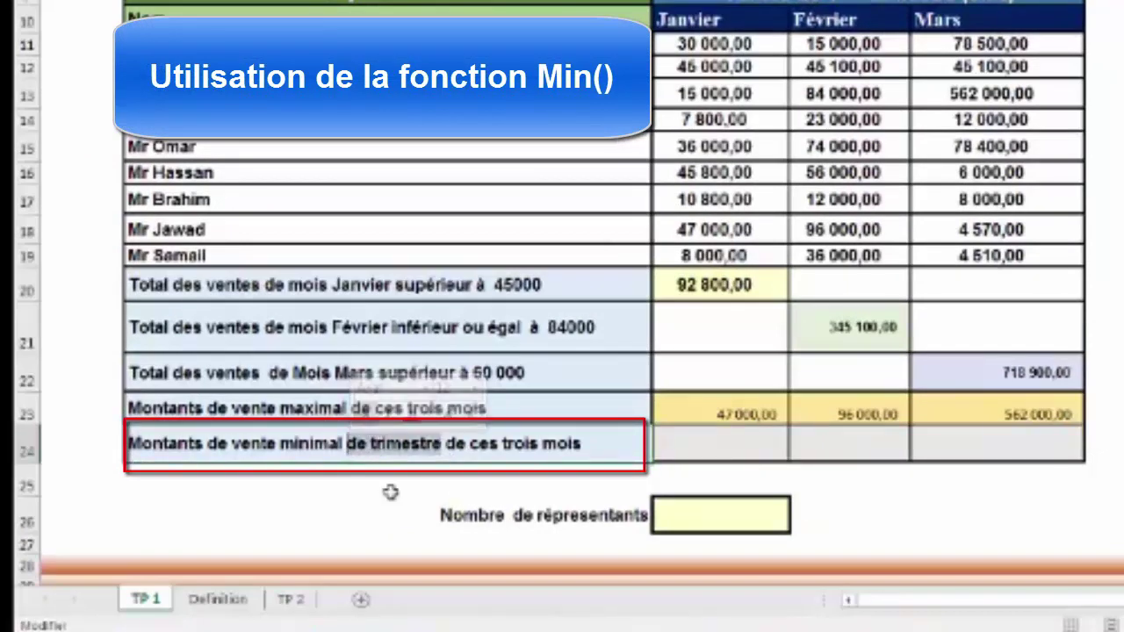
pyautogui.press('Delete')
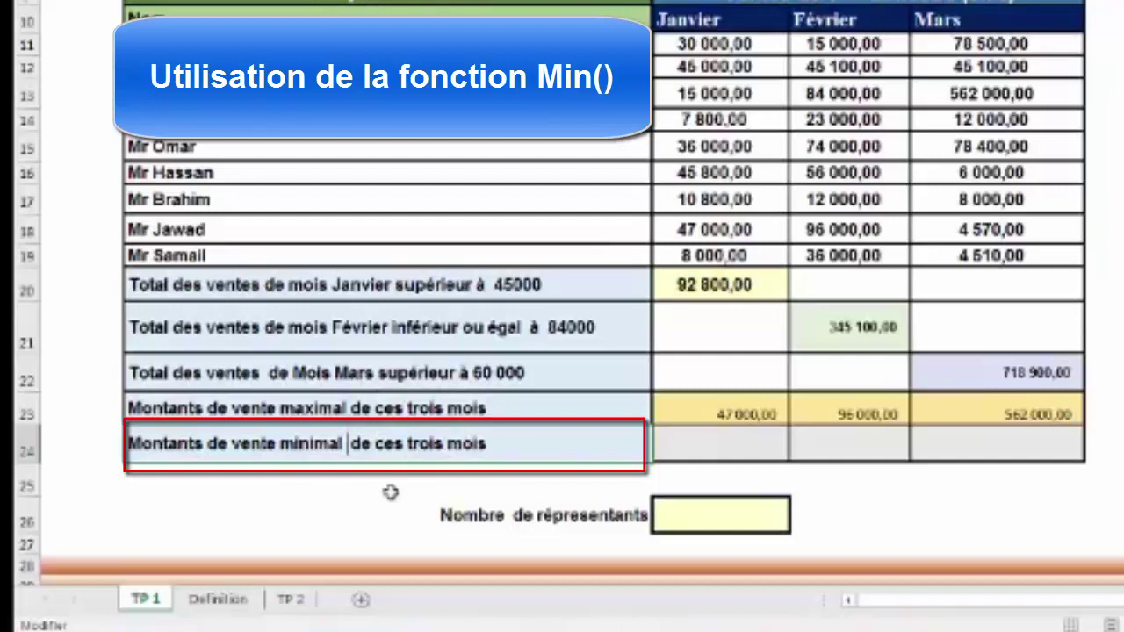
pyautogui.press('Delete')
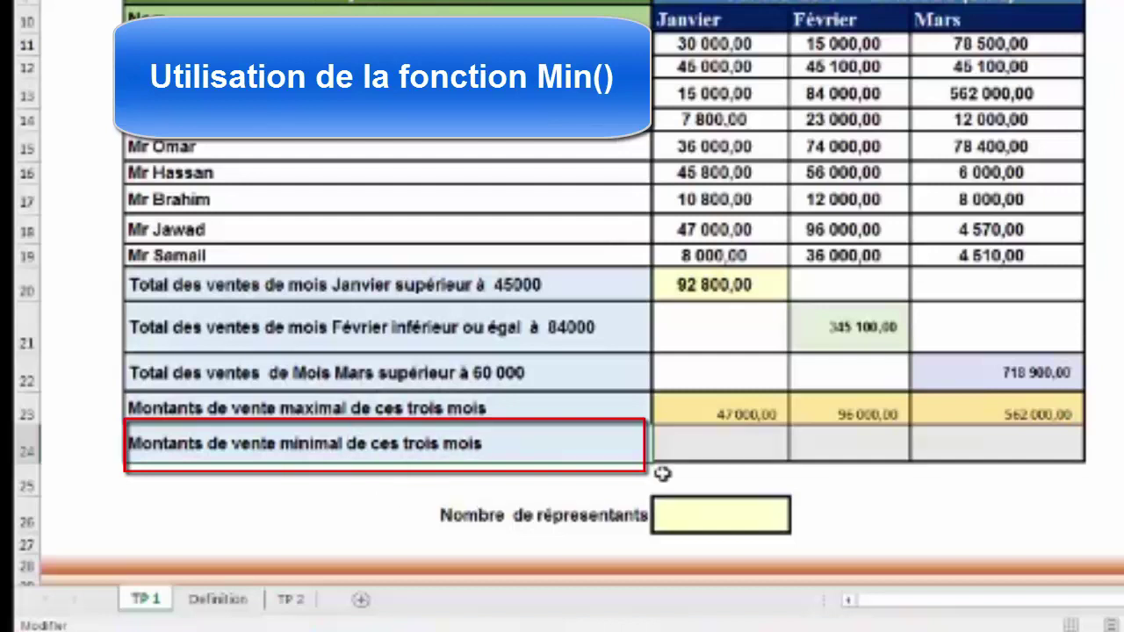
# Dismiss the Windows prompt and enter the formula =min(C11:C19) in C24 for the lowest January sale.
pyautogui.click(708, 456)
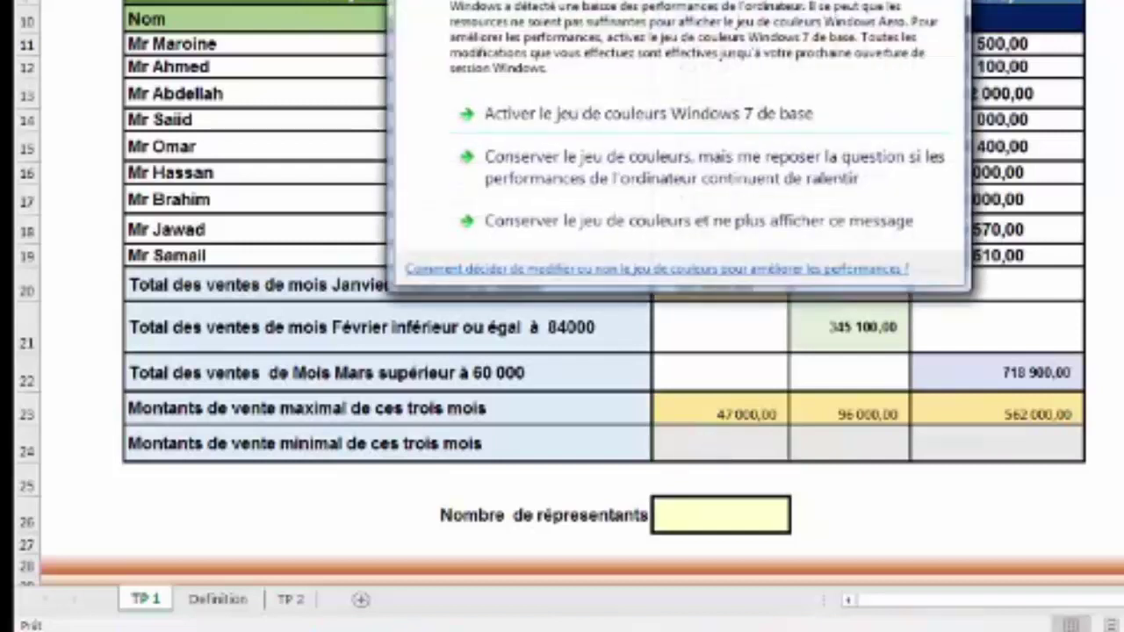
pyautogui.click(945, 2)
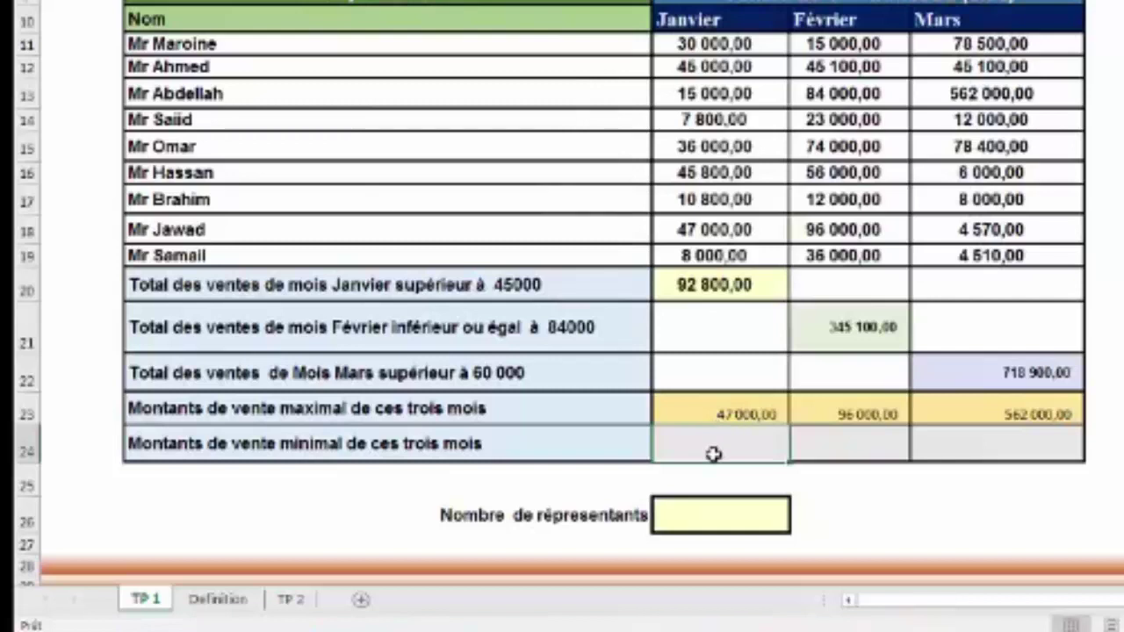
pyautogui.write('=')
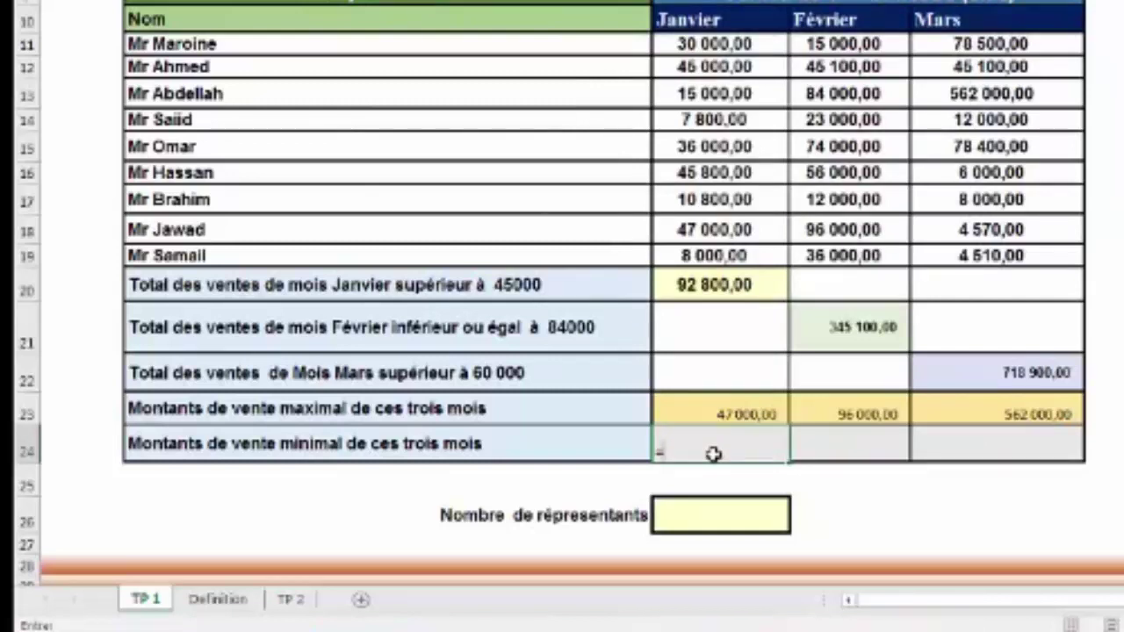
pyautogui.write('min')
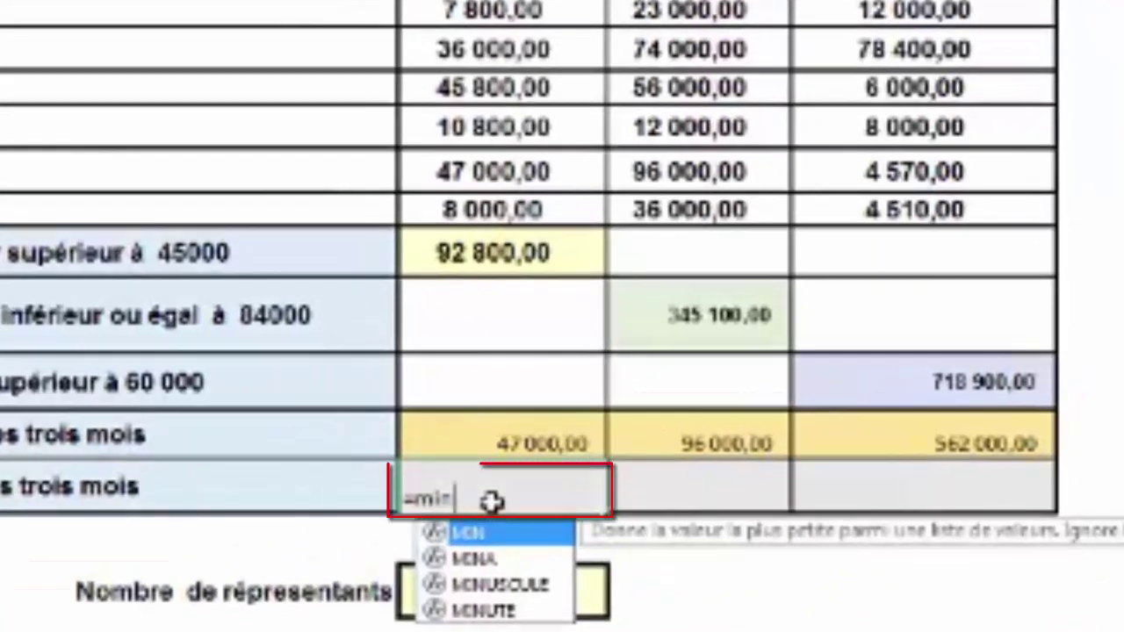
pyautogui.write('(')
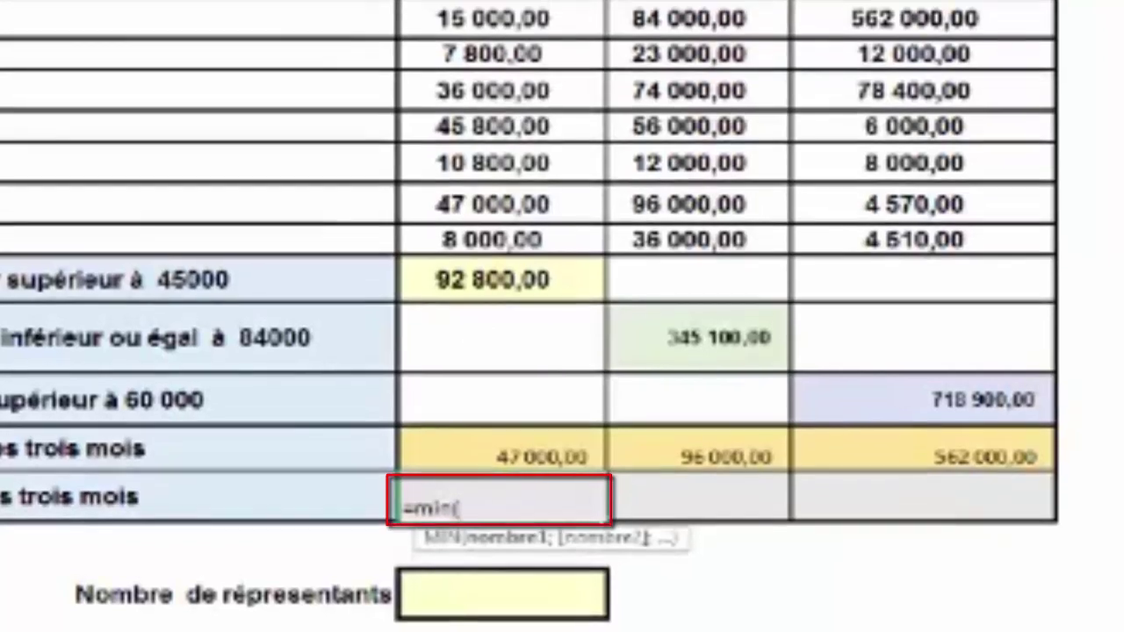
pyautogui.moveTo(489, 45); pyautogui.dragTo(520, 285)
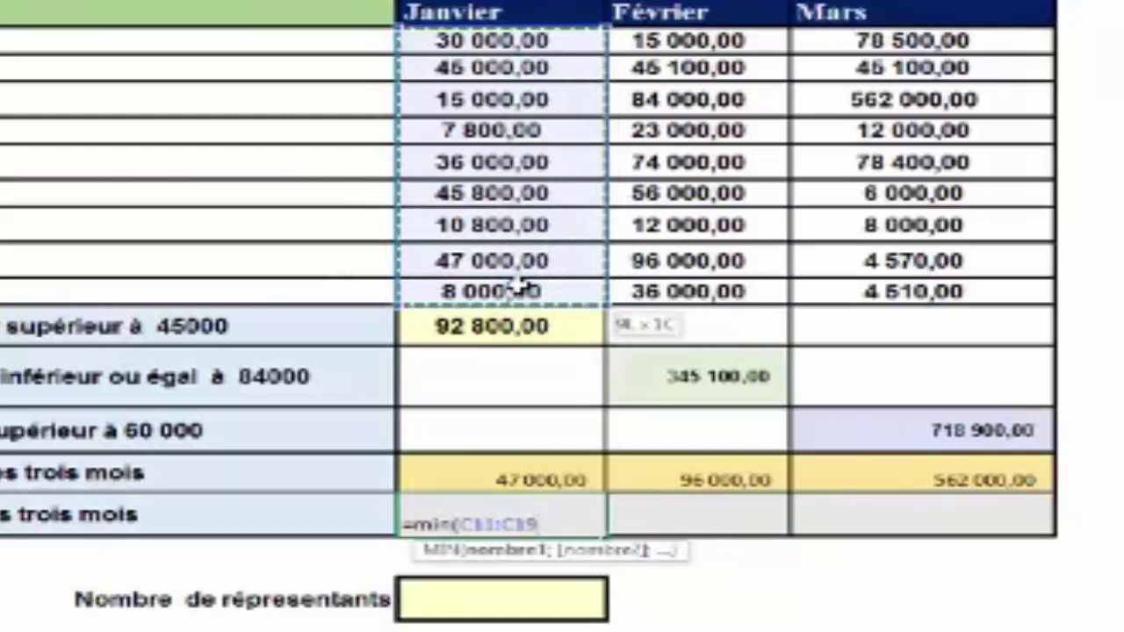
pyautogui.moveTo(520, 286); pyautogui.dragTo(520, 285)
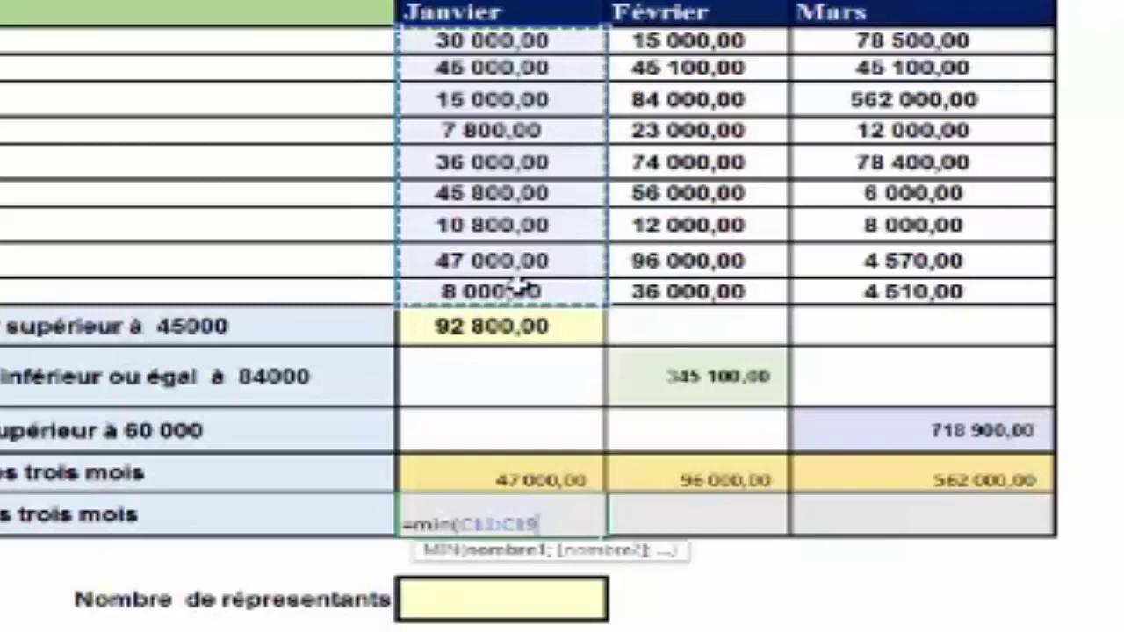
pyautogui.click(193, 2)
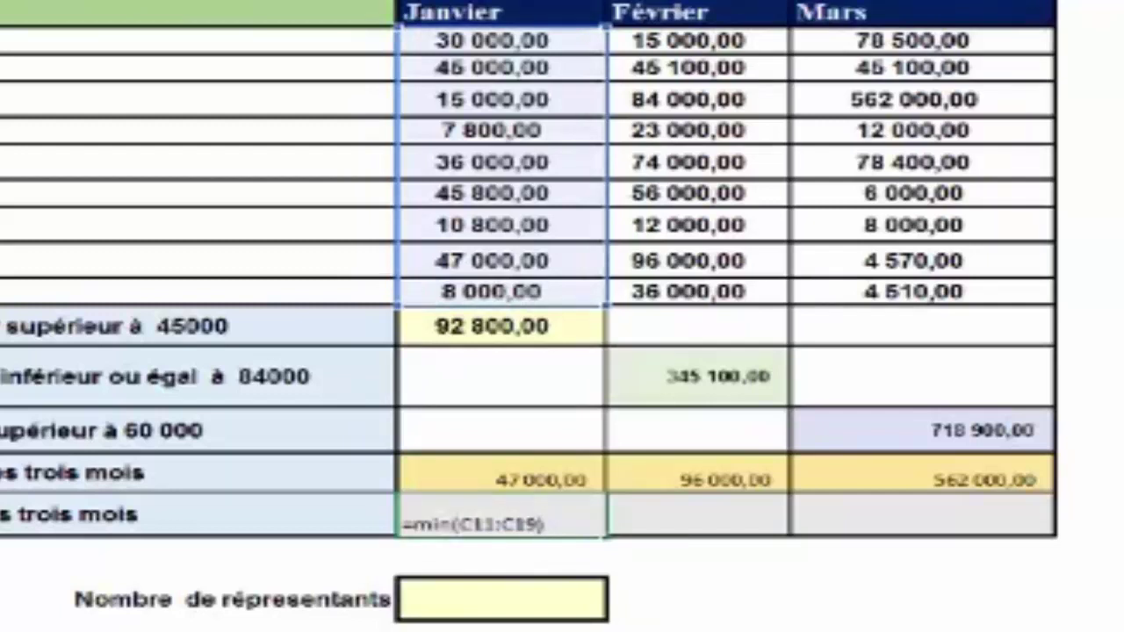
pyautogui.press('Return')
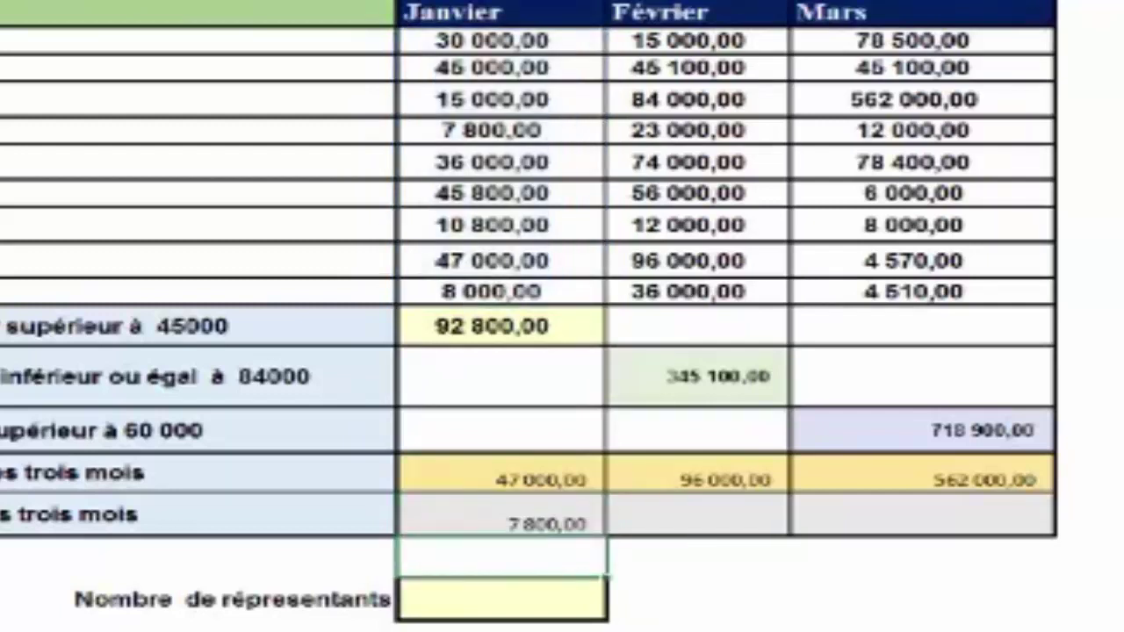
# Fill the January minimum formula across to February and March in D24:E24.
pyautogui.click(496, 519)
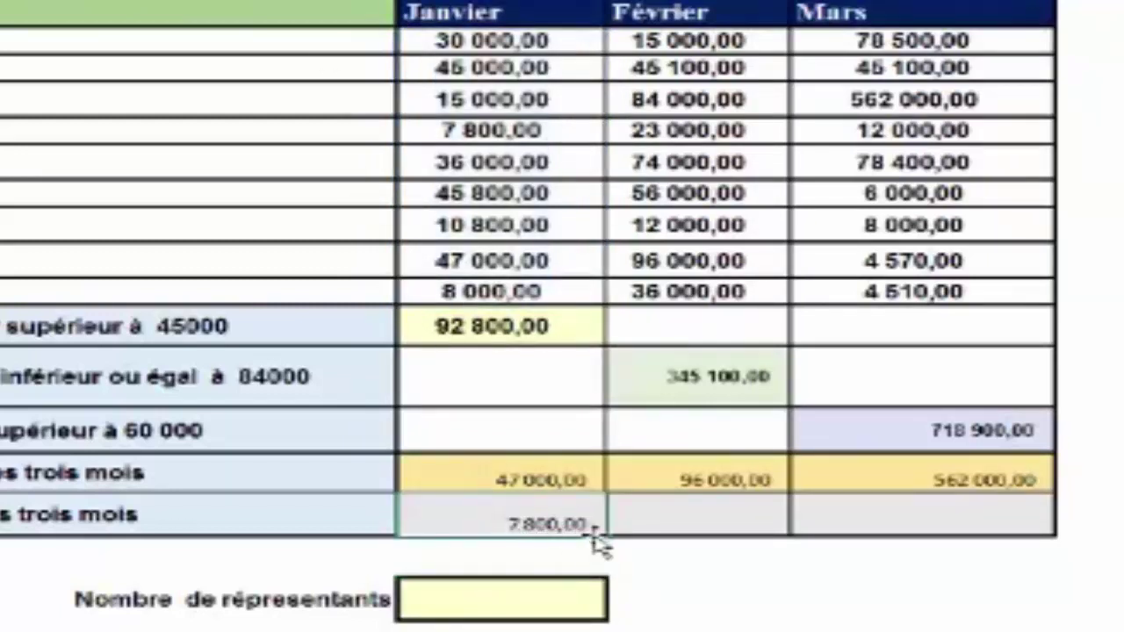
pyautogui.moveTo(607, 532); pyautogui.dragTo(1026, 549)
pyautogui.click(997, 521)
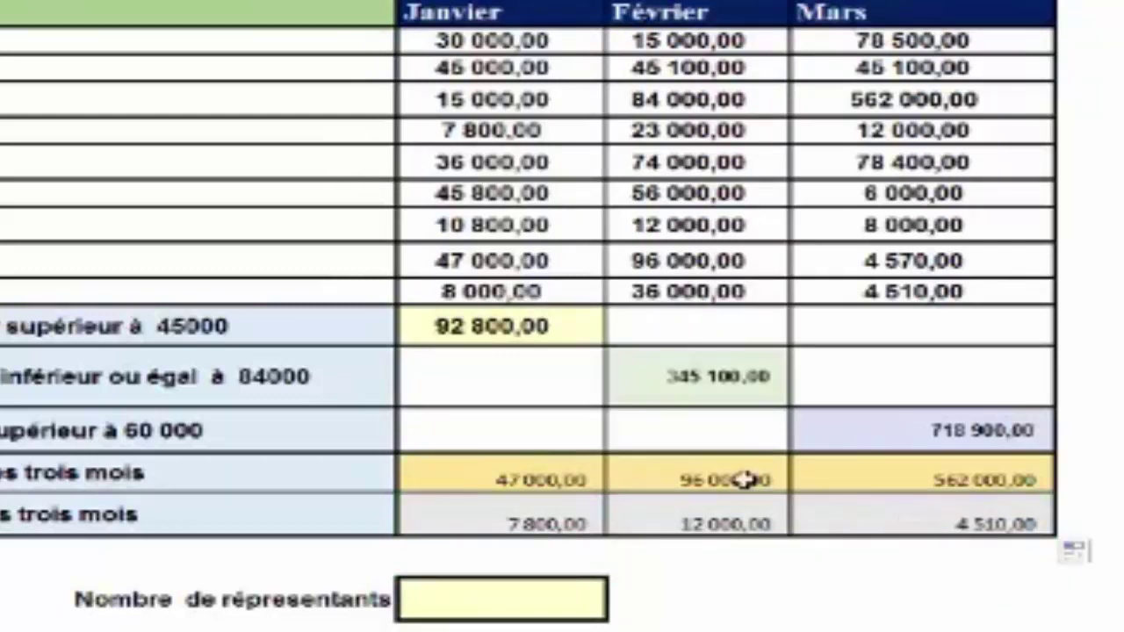
# Make all the result cells C20:E24 bold.
pyautogui.click(507, 343)
pyautogui.moveTo(506, 347); pyautogui.dragTo(957, 527)
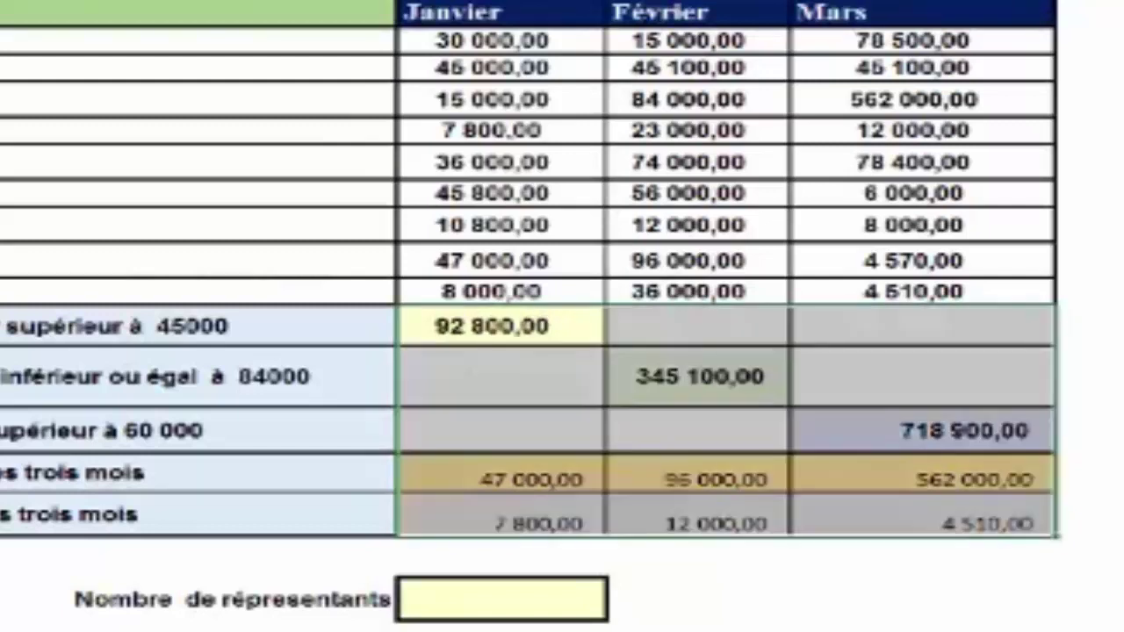
pyautogui.hotkey('ctrl', 'b')
pyautogui.hotkey('ctrl', 'b')
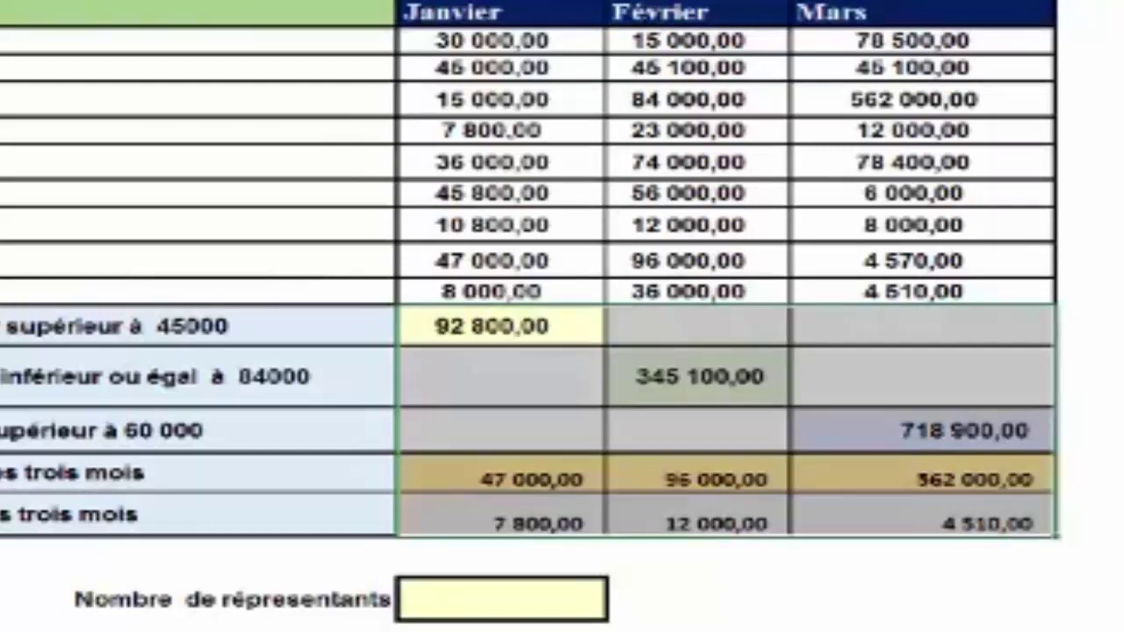
pyautogui.click(1098, 432)
# Review the minimum amounts in row 24 and the list of functions in the heading of row 4.
pyautogui.click(999, 510)
pyautogui.click(702, 507)
pyautogui.click(549, 511)
pyautogui.click(949, 520)
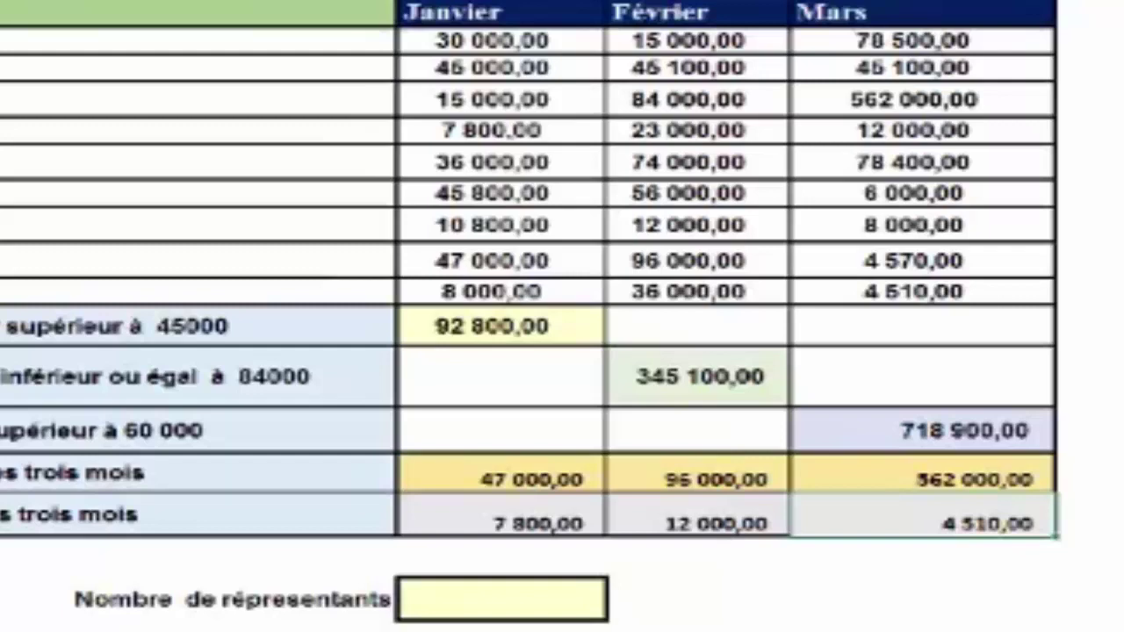
pyautogui.click(500, 174)
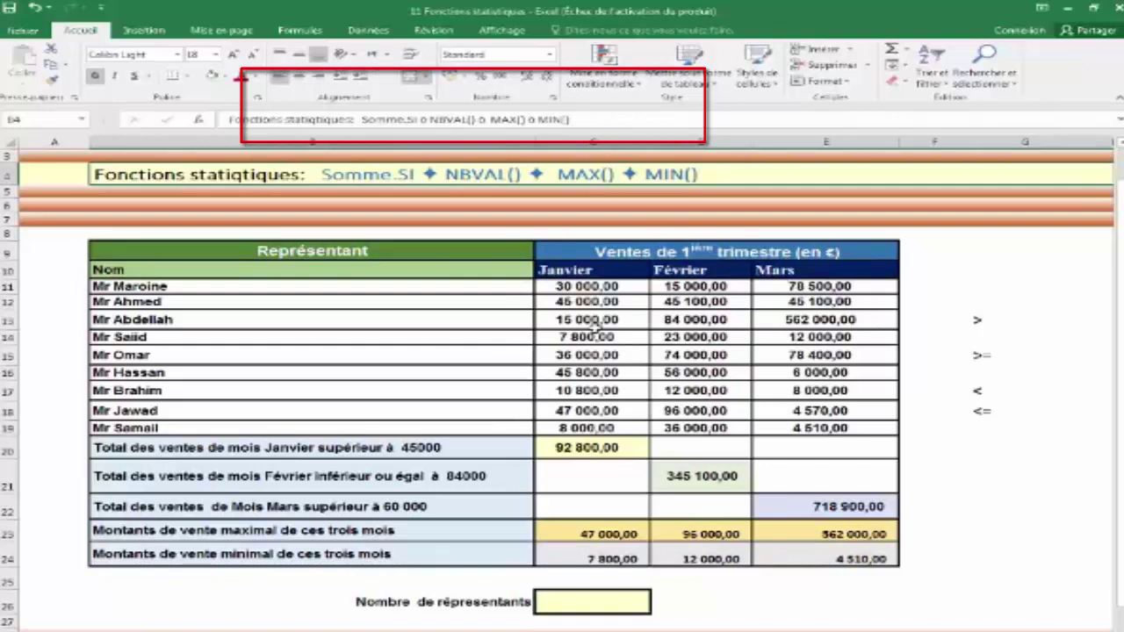
# Dismiss the Windows prompt and enter the formula =nbval(B11:B19) in C26 to count the representatives.
pyautogui.click(584, 608)
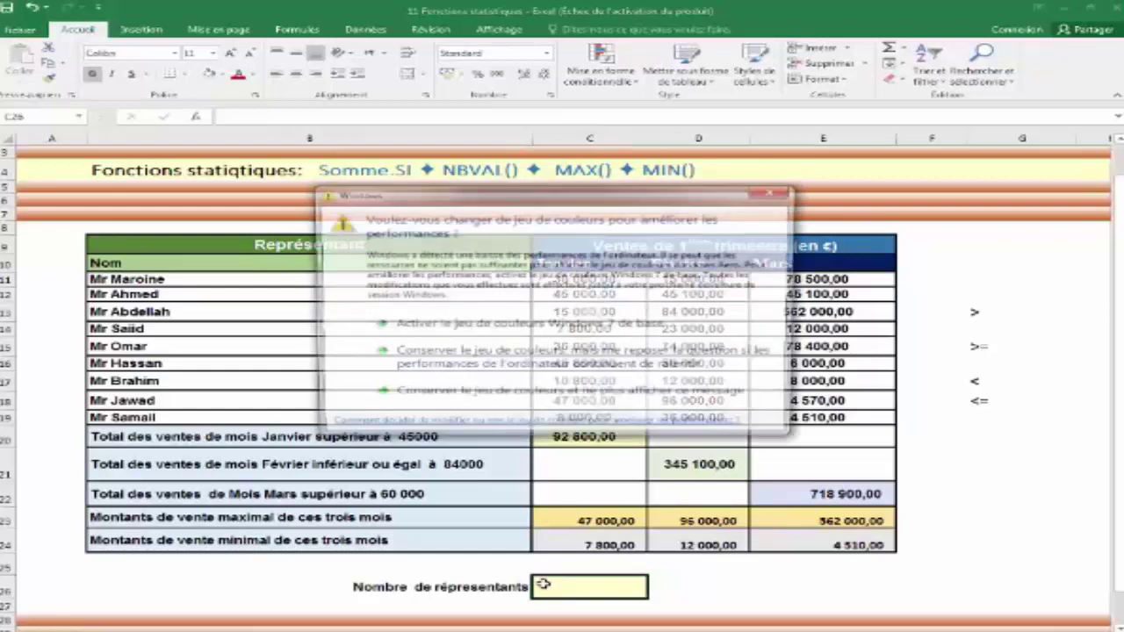
pyautogui.click(769, 196)
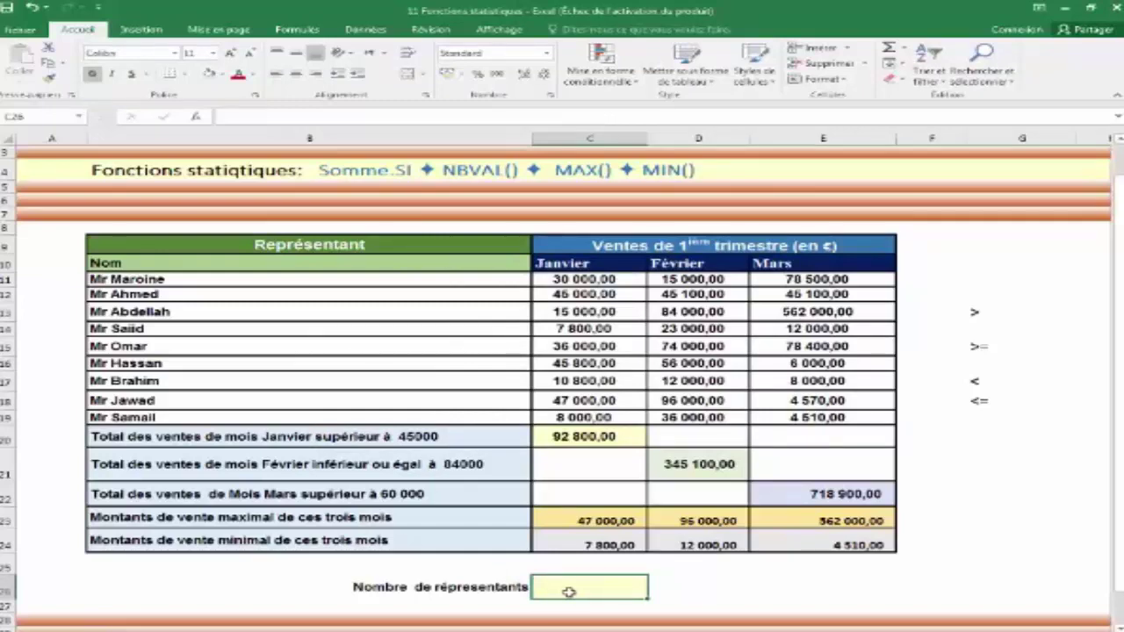
pyautogui.write('=nb')
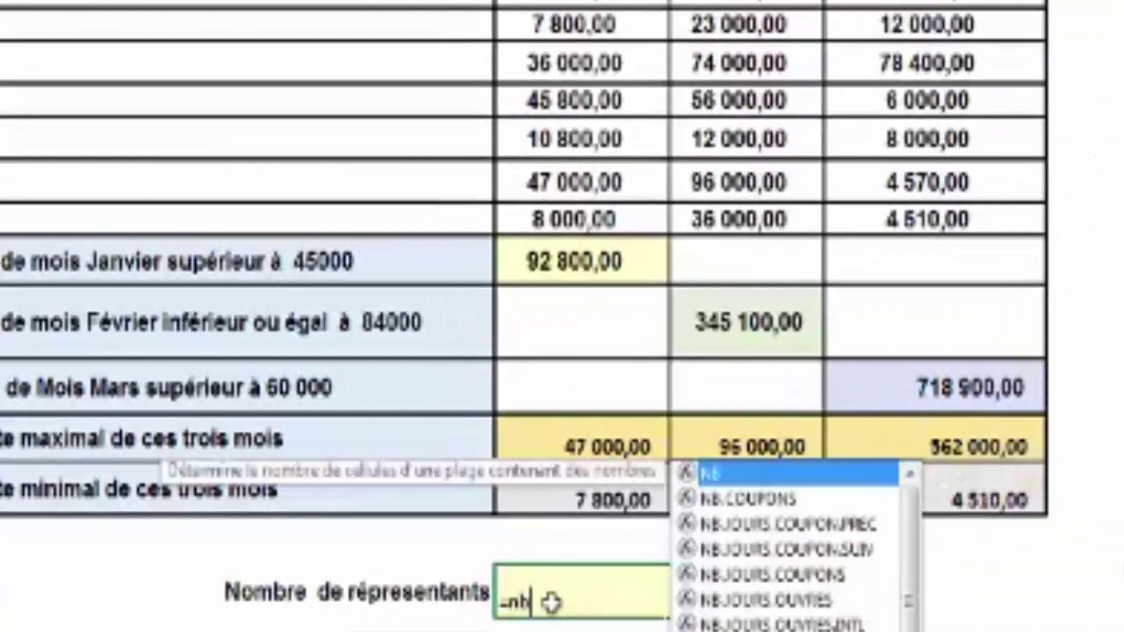
pyautogui.write('val(')
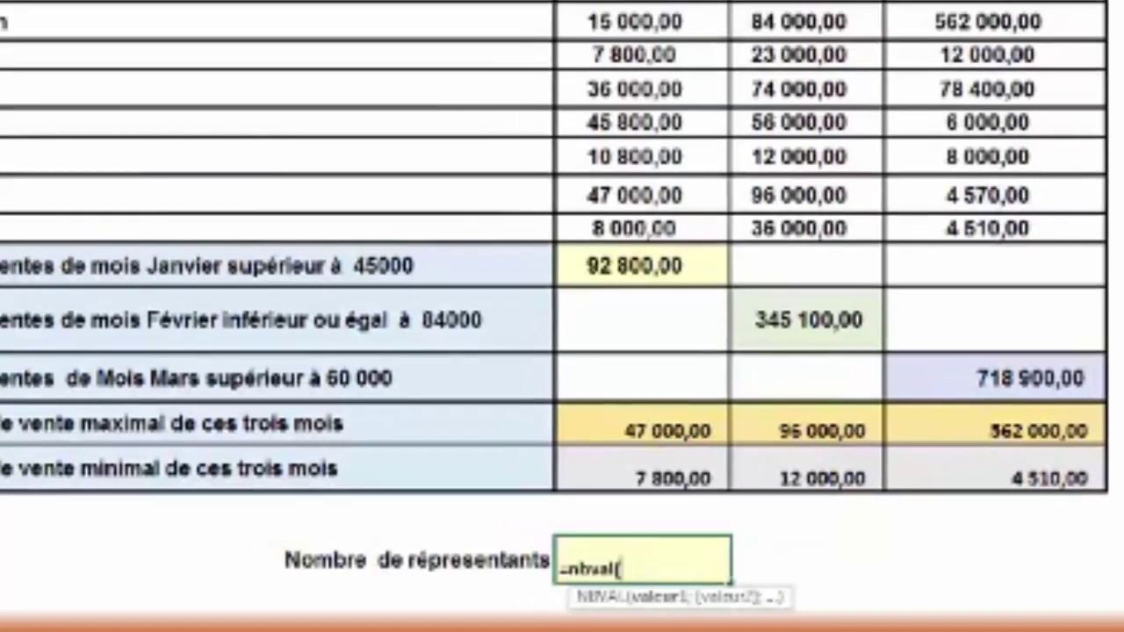
pyautogui.moveTo(231, 43); pyautogui.dragTo(250, 265)
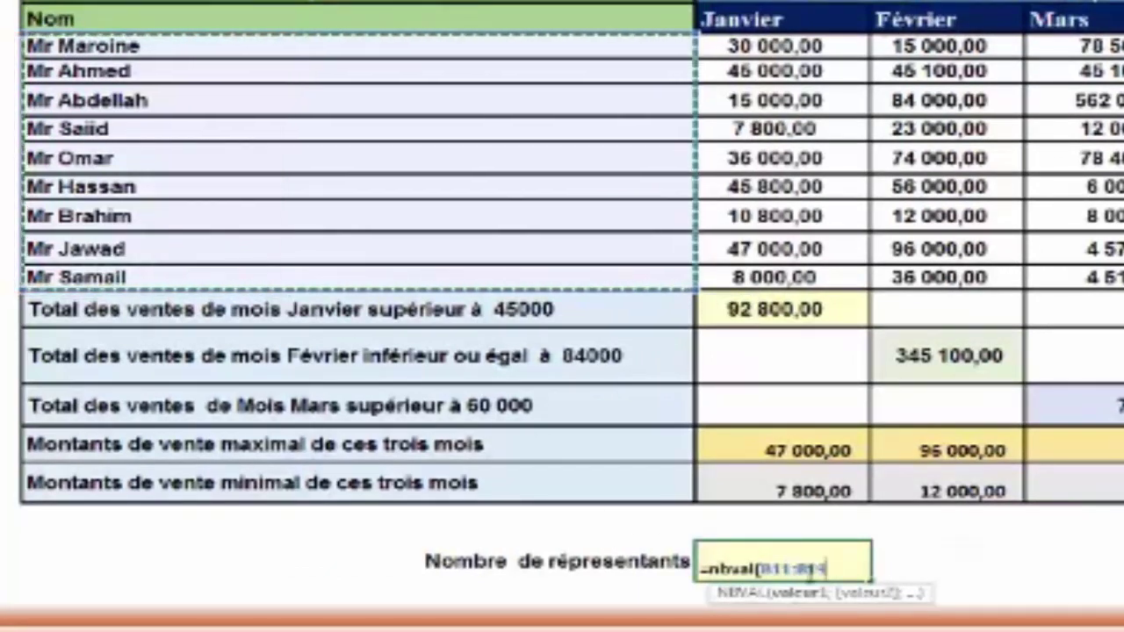
pyautogui.press('Return')
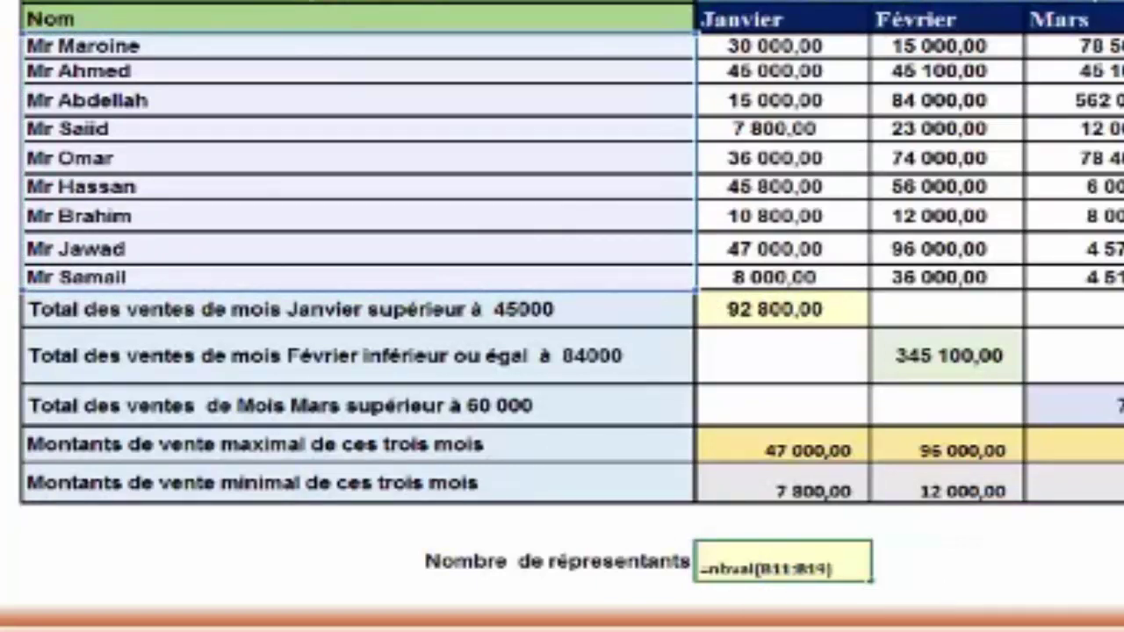
pyautogui.press('Return')
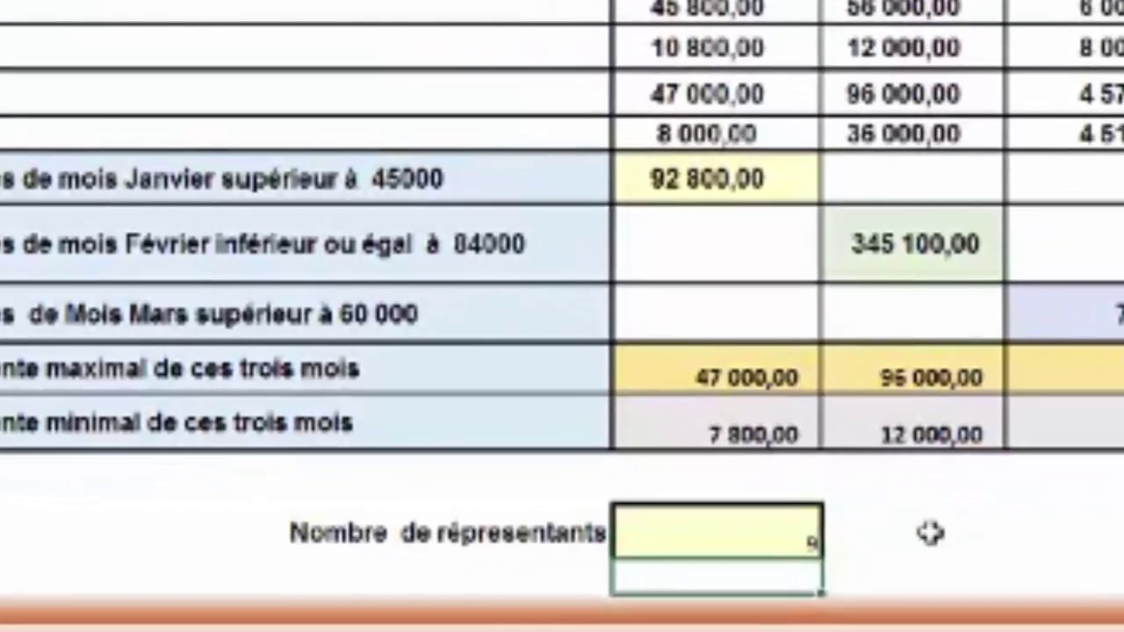
pyautogui.click(746, 532)
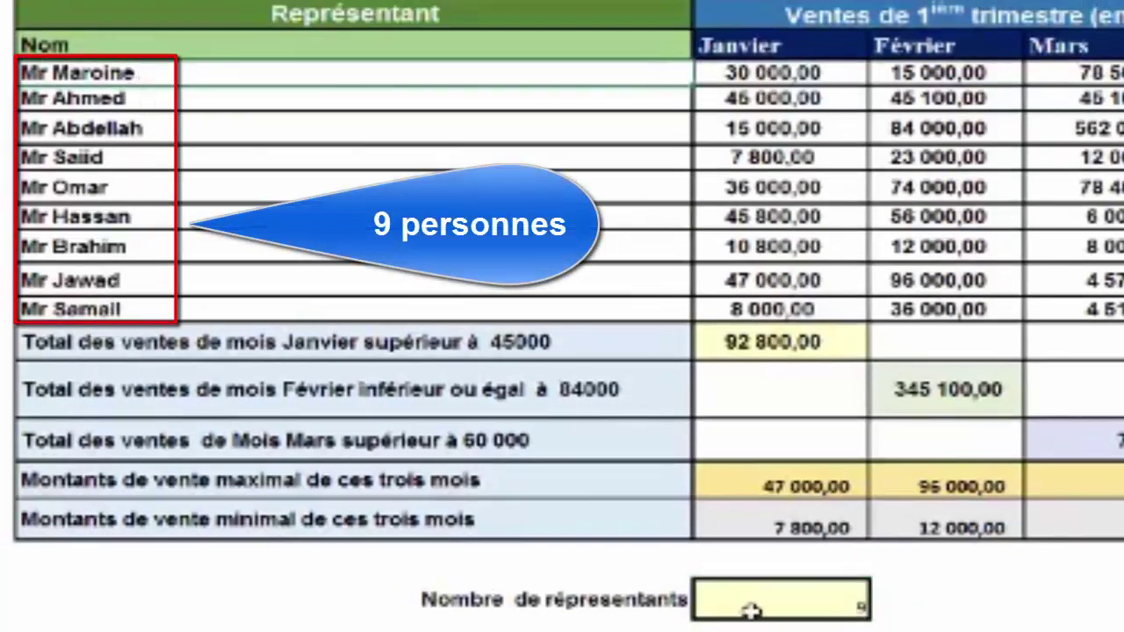
pyautogui.doubleClick(827, 602)
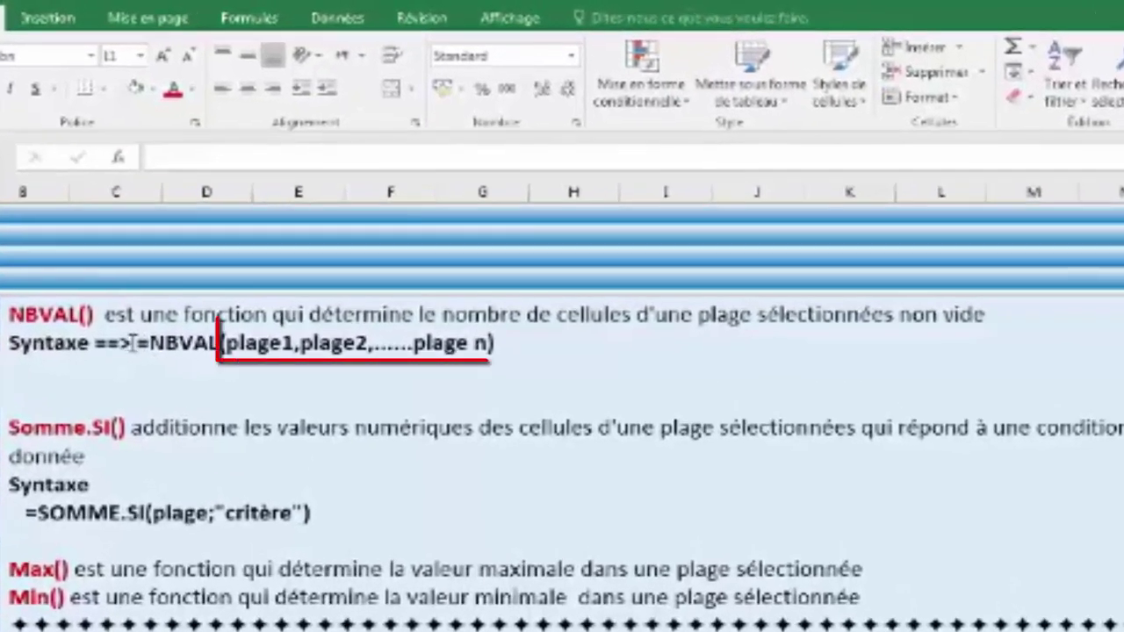
# Examine the NBVAL syntax and the Somme.SI definition in the text box that summarises the statistical functions.
pyautogui.moveTo(132, 343); pyautogui.dragTo(276, 342)
pyautogui.click(233, 408)
pyautogui.moveTo(138, 343); pyautogui.dragTo(499, 345)
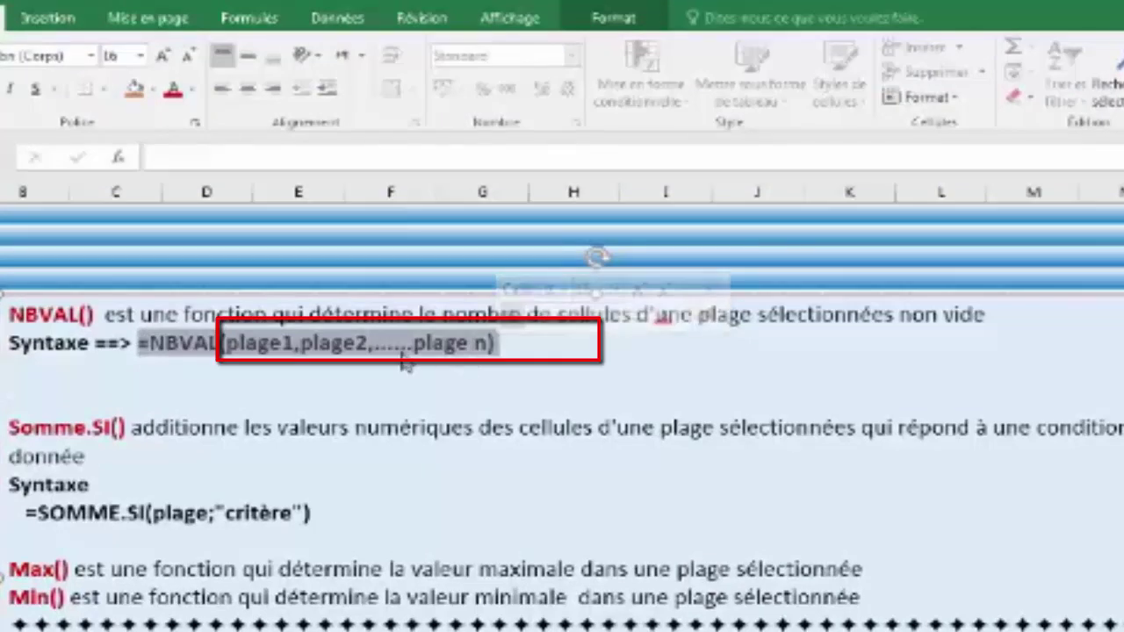
pyautogui.click(299, 362)
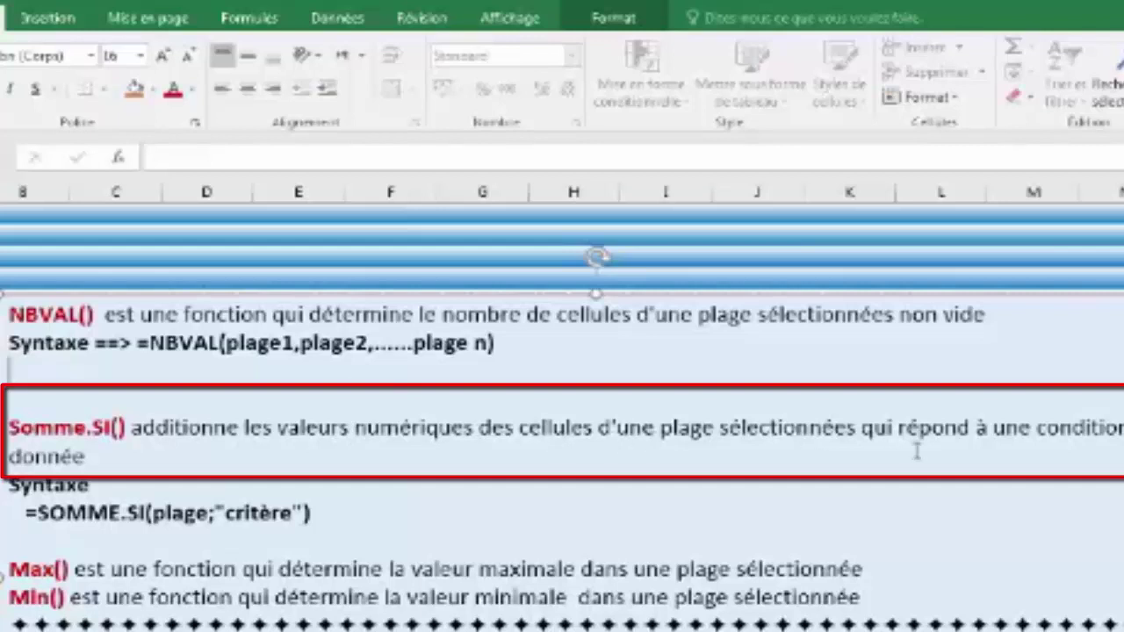
pyautogui.click(137, 456)
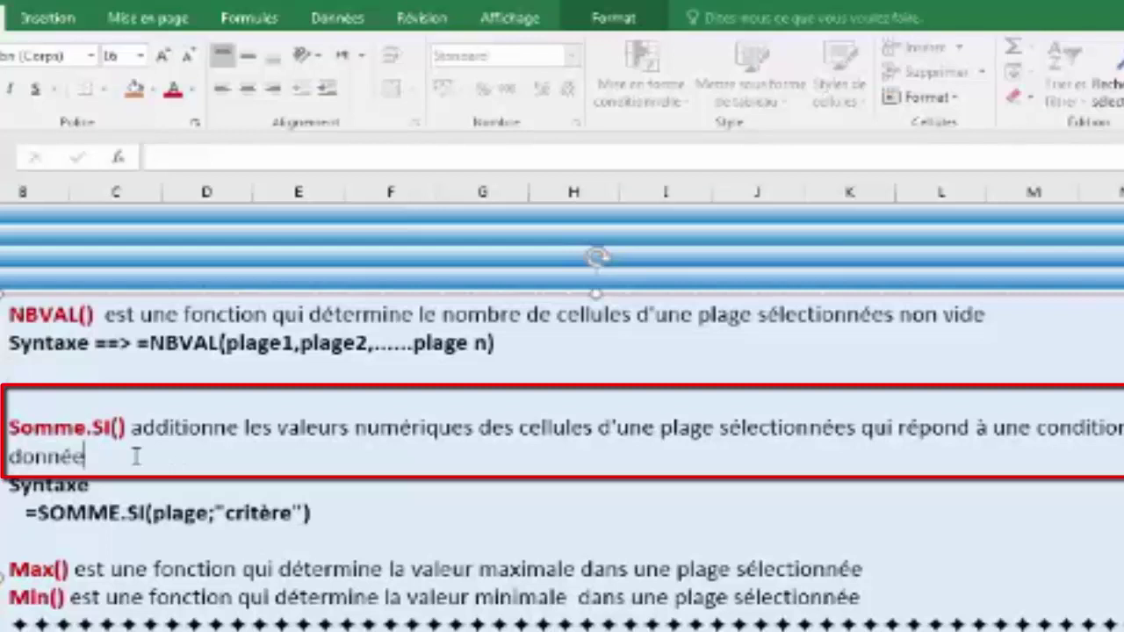